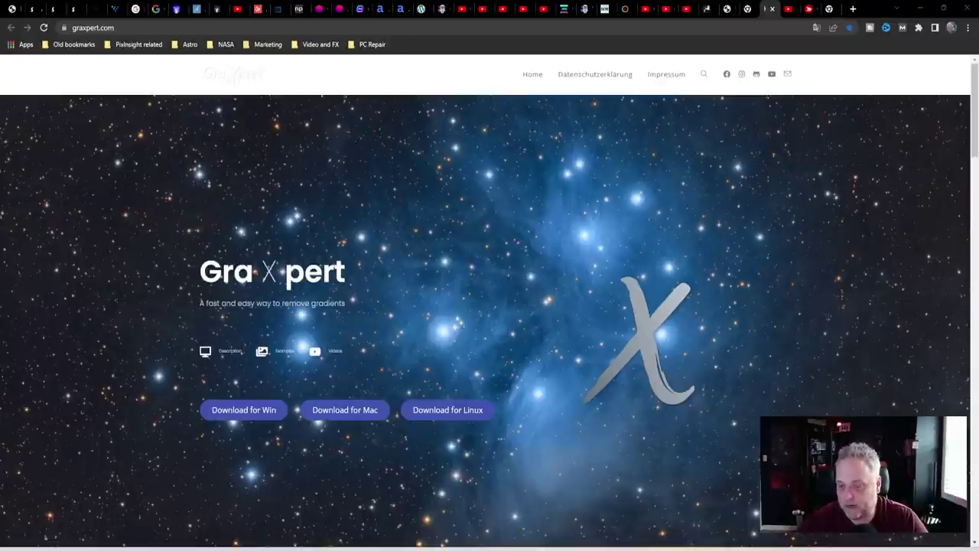
Step: Switch from the graxpert.com page in Chrome to the empty GraXpert v1.0.3 window
click(490, 549)
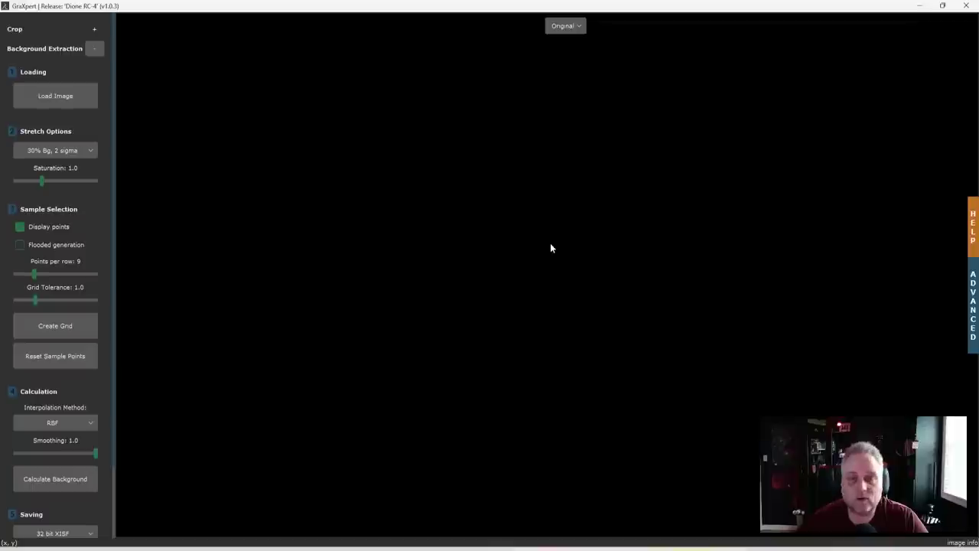
Step: Load IC434-Lultimate-masterLight_1.xisf into GraXpert
click(42, 97)
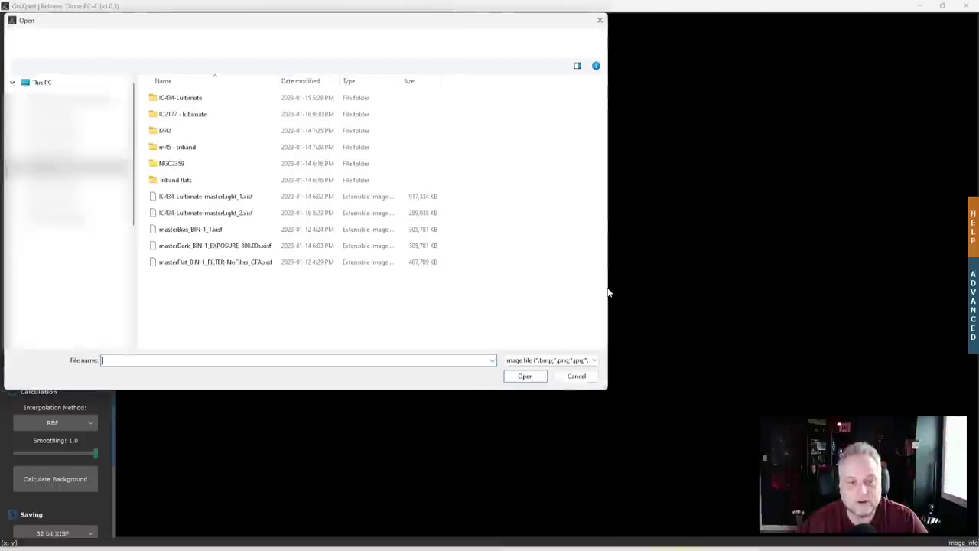
click(255, 198)
click(524, 376)
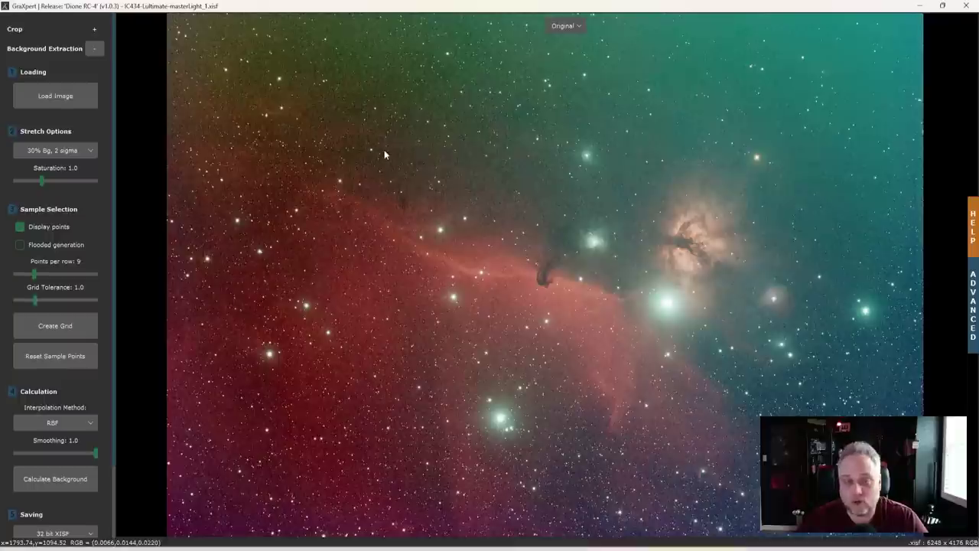
Step: Crop a thin strip off the image by pulling the top-left and bottom-right corners inward
click(95, 30)
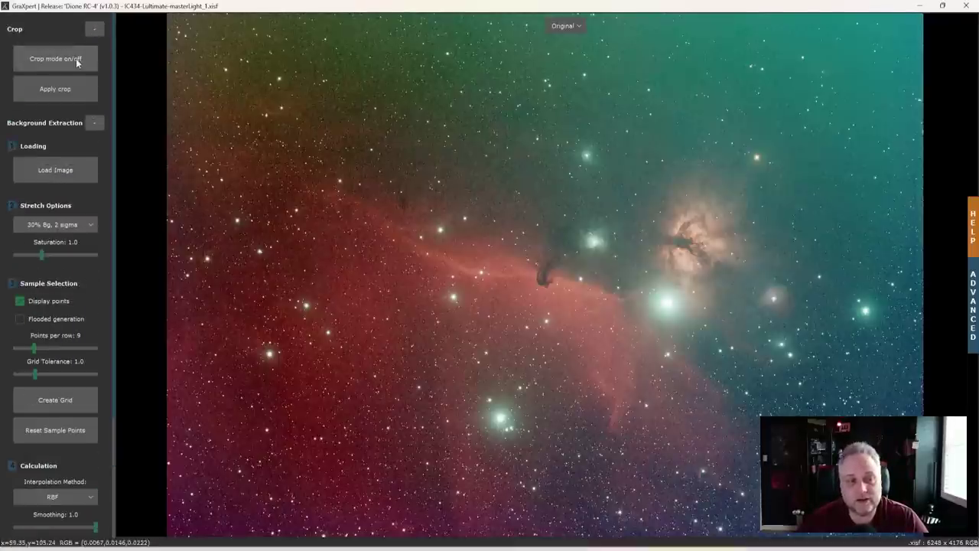
click(77, 64)
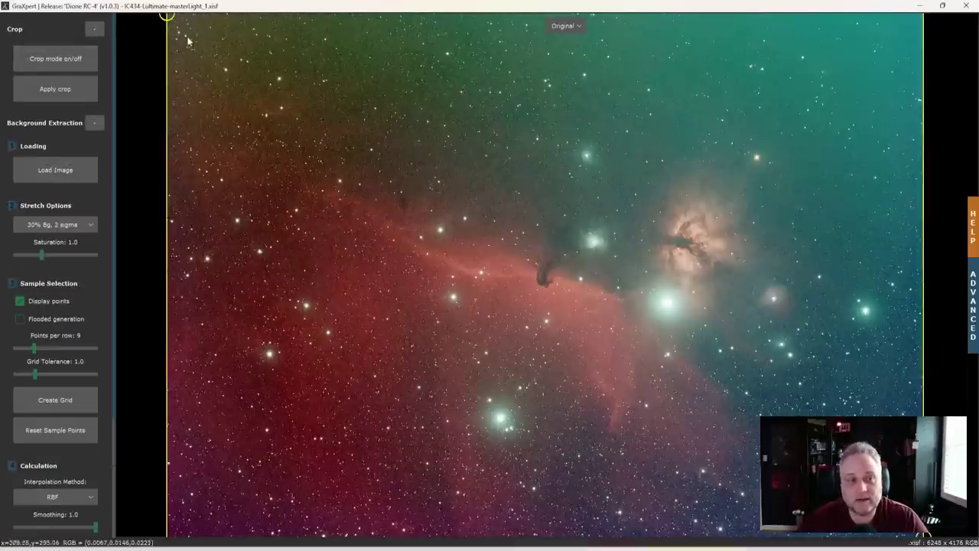
drag(170, 17, 177, 23)
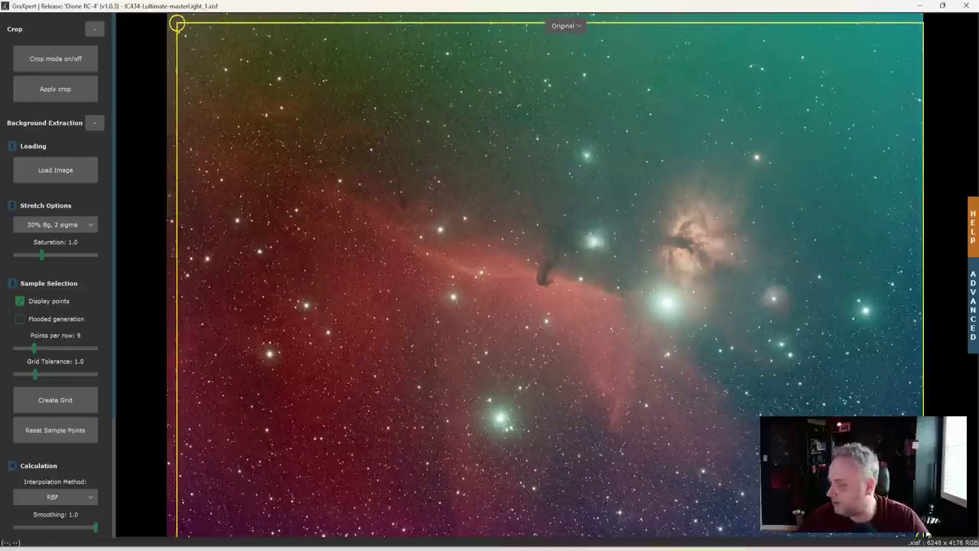
drag(925, 536, 914, 528)
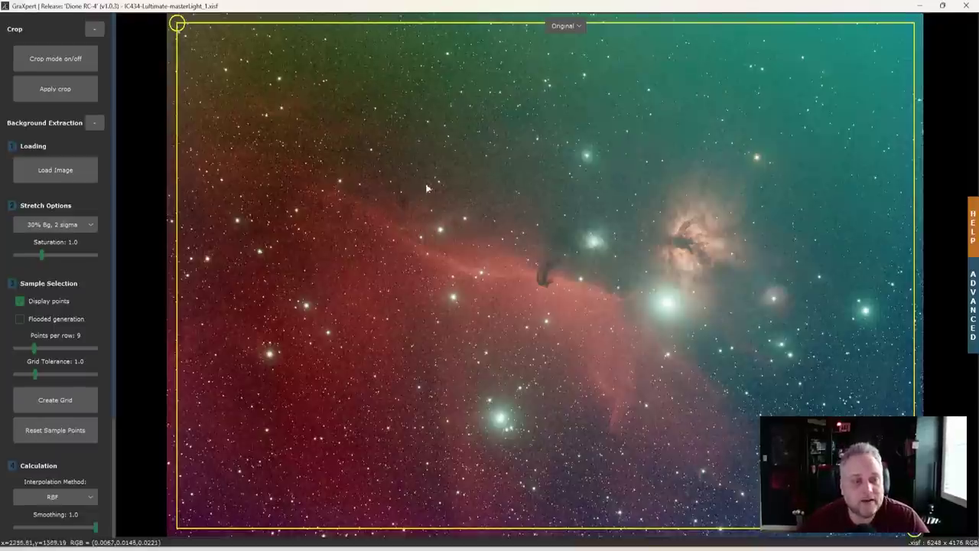
click(55, 89)
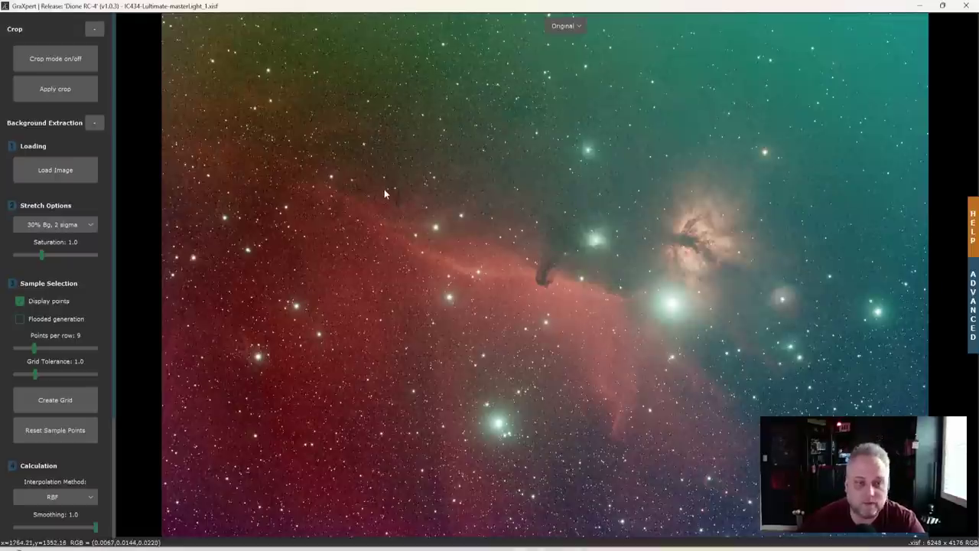
click(81, 226)
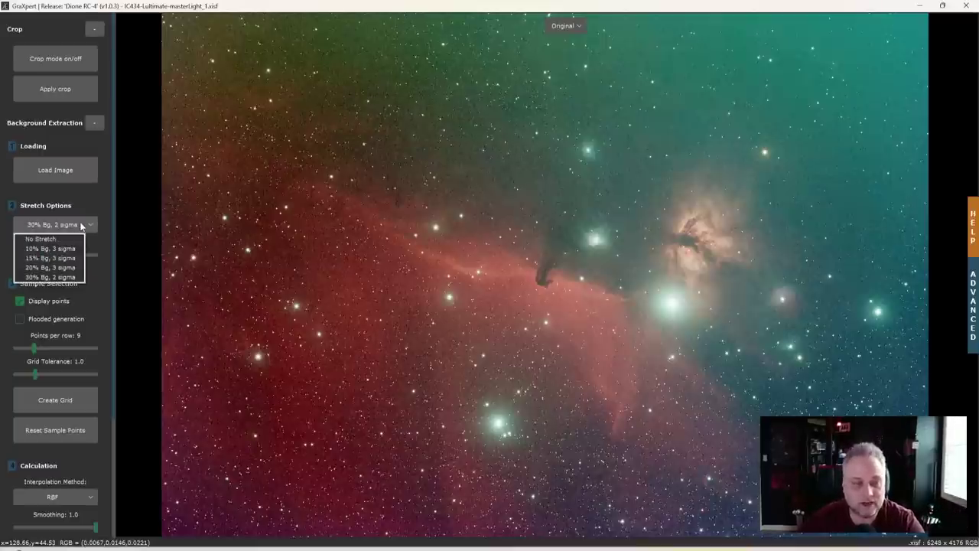
click(46, 239)
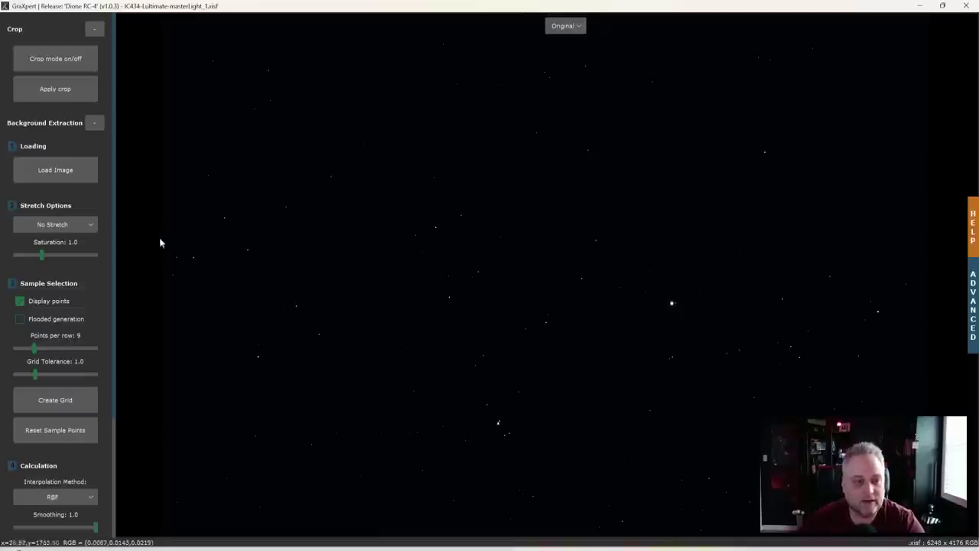
click(92, 226)
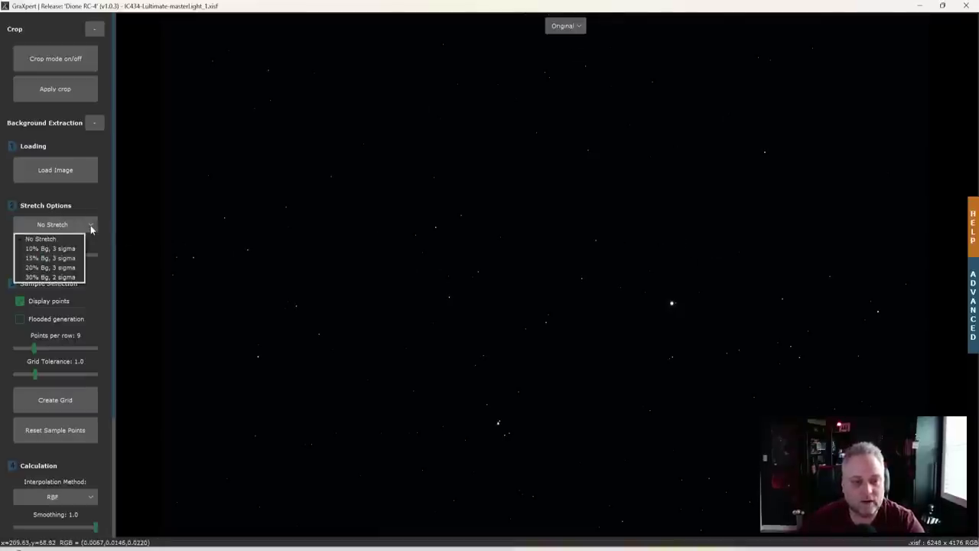
click(45, 280)
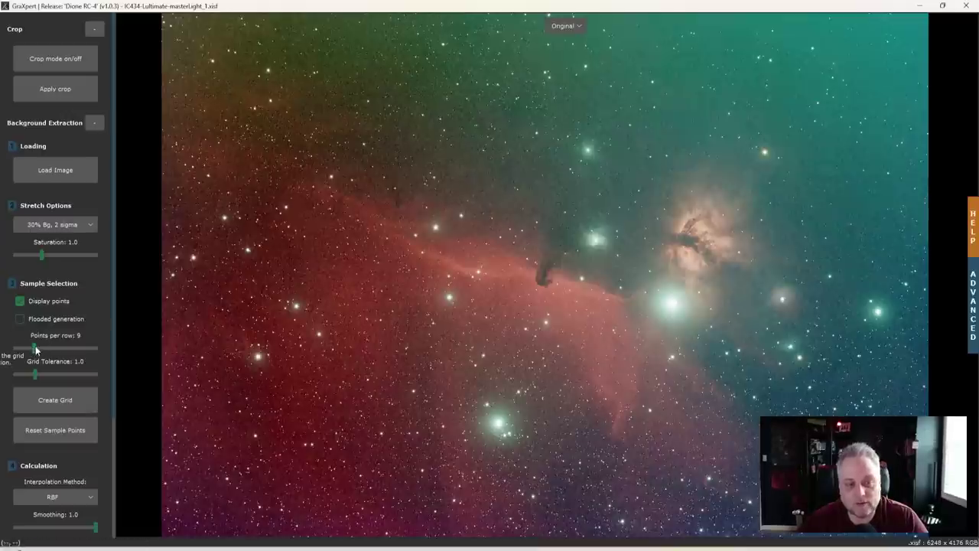
Step: Lower Points per row in Sample Selection to 8
mouse_move(35, 349)
mouse_down()
mouse_move(92, 347)
mouse_move(32, 354)
mouse_up()
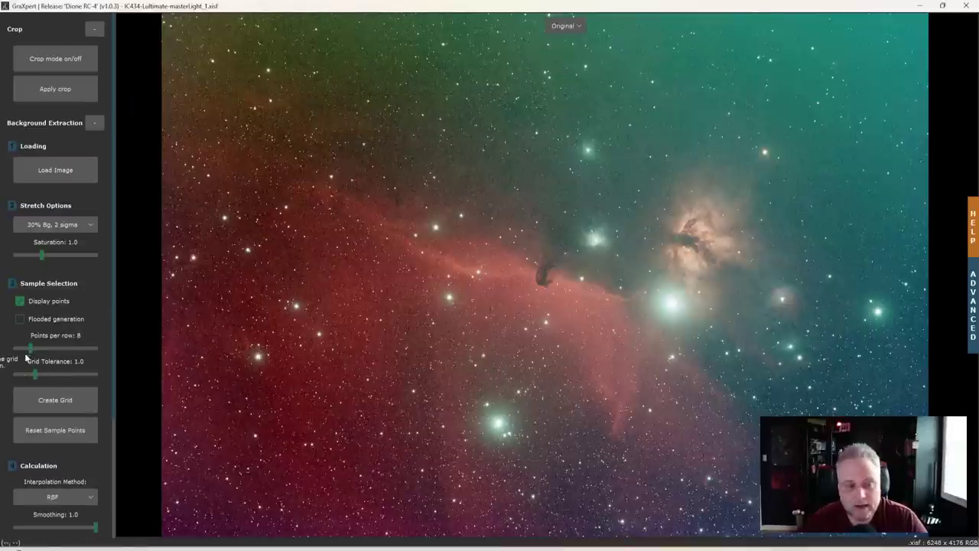
Step: Create the sample grid at 8 points per row with 1.0 grid tolerance
click(37, 400)
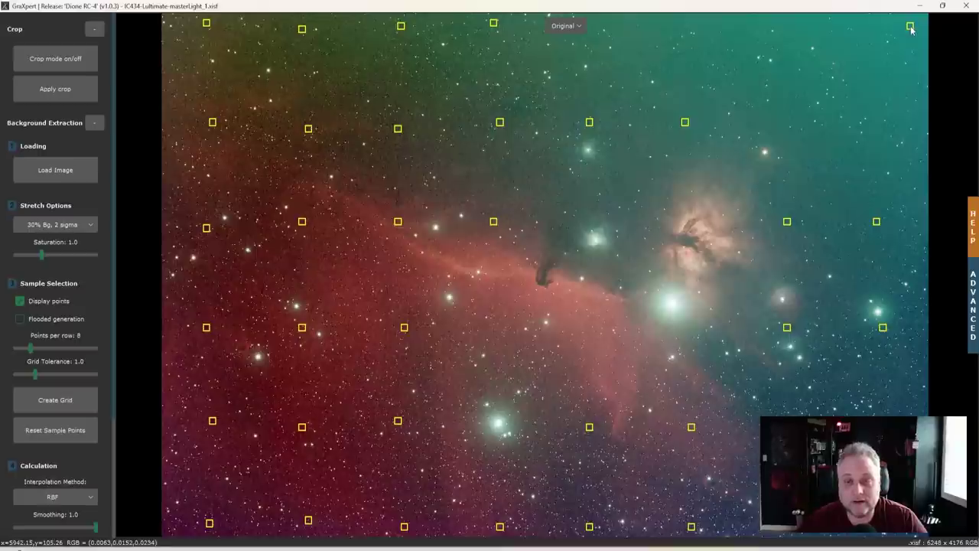
Step: Add fifteen extra sample points across the teal sky in the upper-right corner
click(814, 24)
click(727, 23)
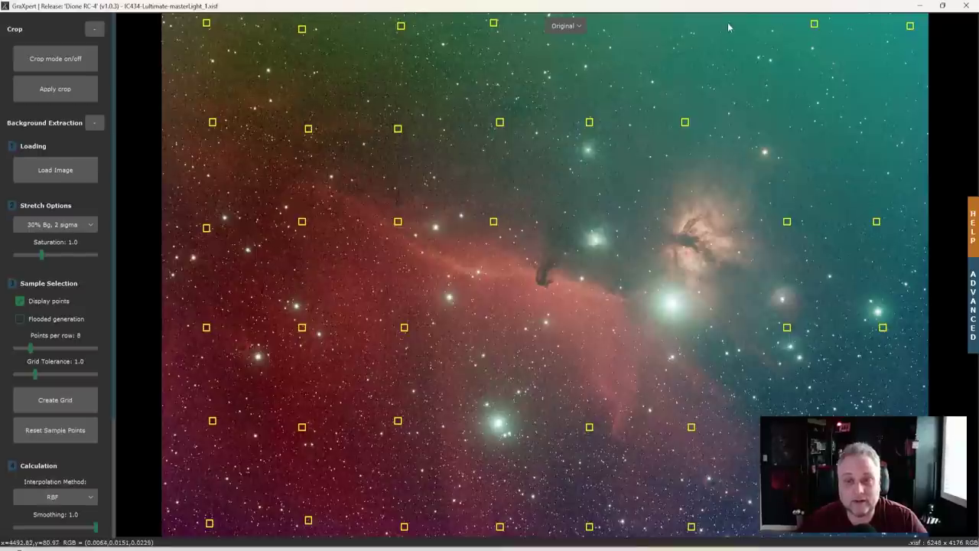
click(649, 24)
click(663, 69)
click(749, 76)
click(826, 78)
click(880, 76)
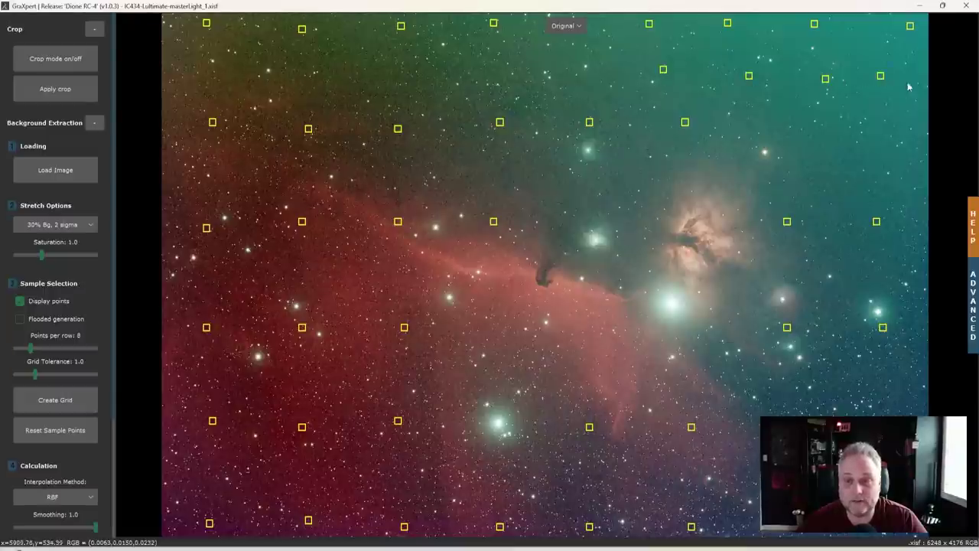
click(914, 84)
click(920, 139)
click(917, 176)
click(859, 186)
click(835, 151)
click(792, 114)
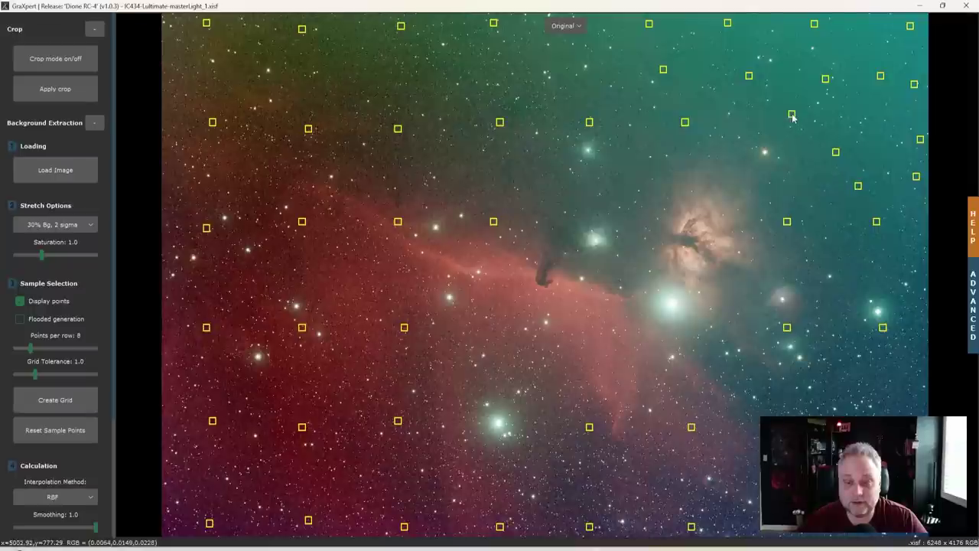
click(746, 108)
click(861, 32)
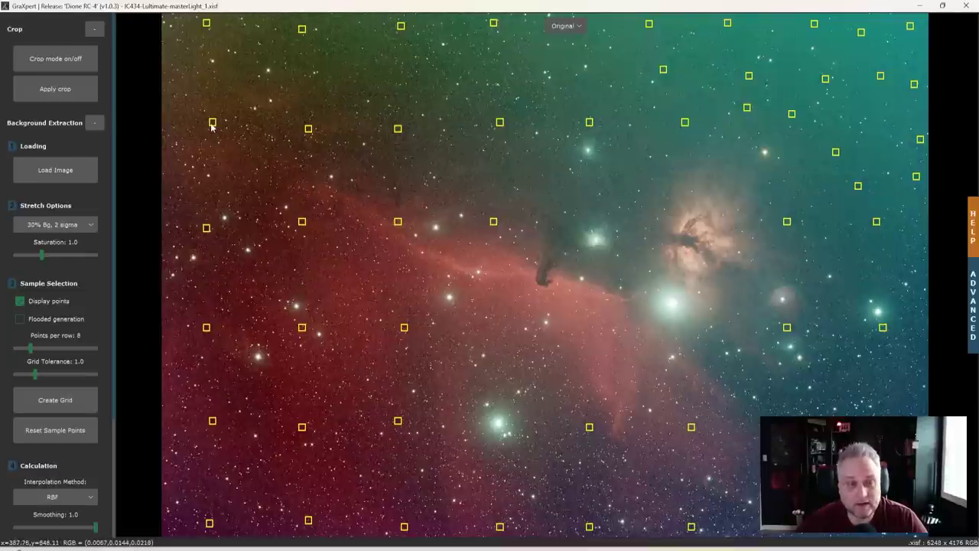
Step: Shift the left-column sample points toward the left edge and one bottom point off nebulosity
drag(212, 124, 171, 121)
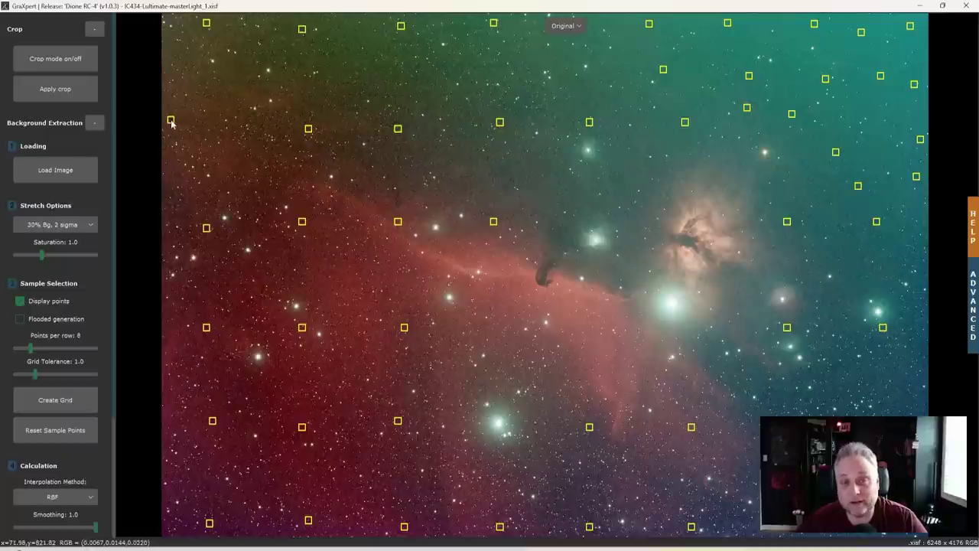
drag(206, 24, 168, 24)
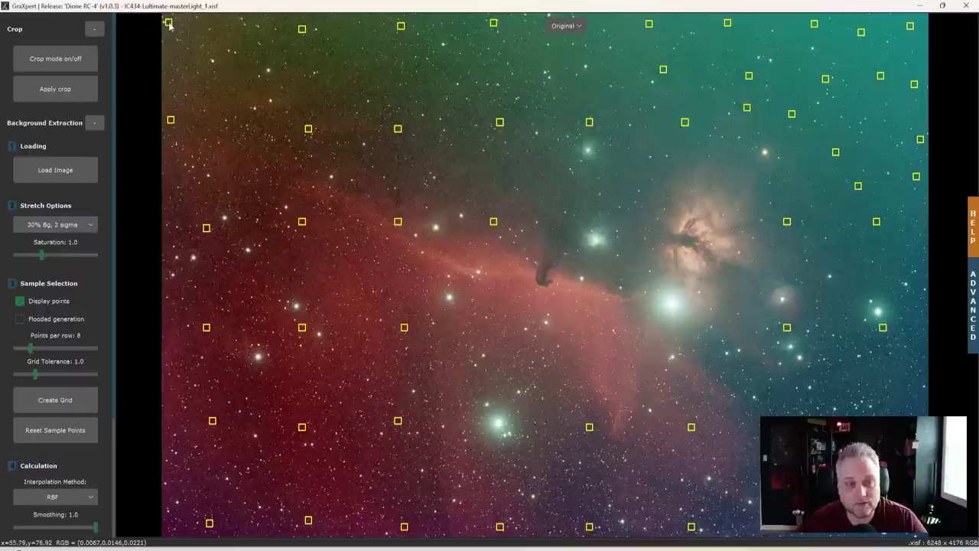
drag(206, 228, 173, 226)
drag(206, 331, 172, 331)
drag(214, 423, 174, 427)
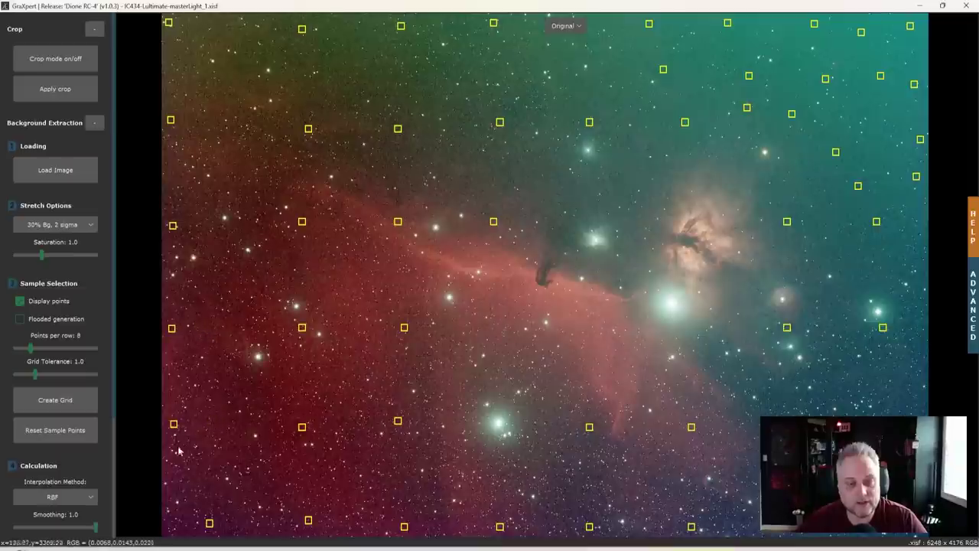
drag(211, 527, 177, 525)
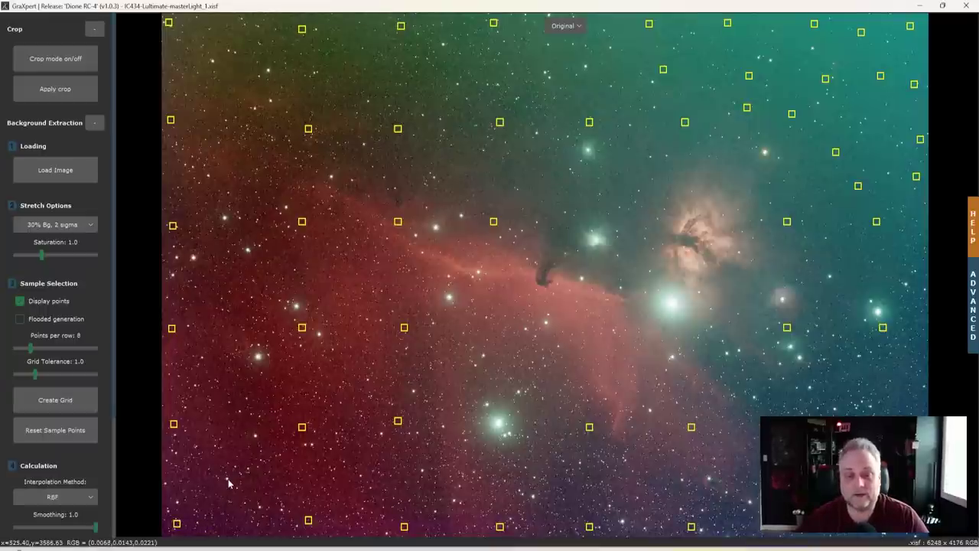
drag(307, 520, 285, 522)
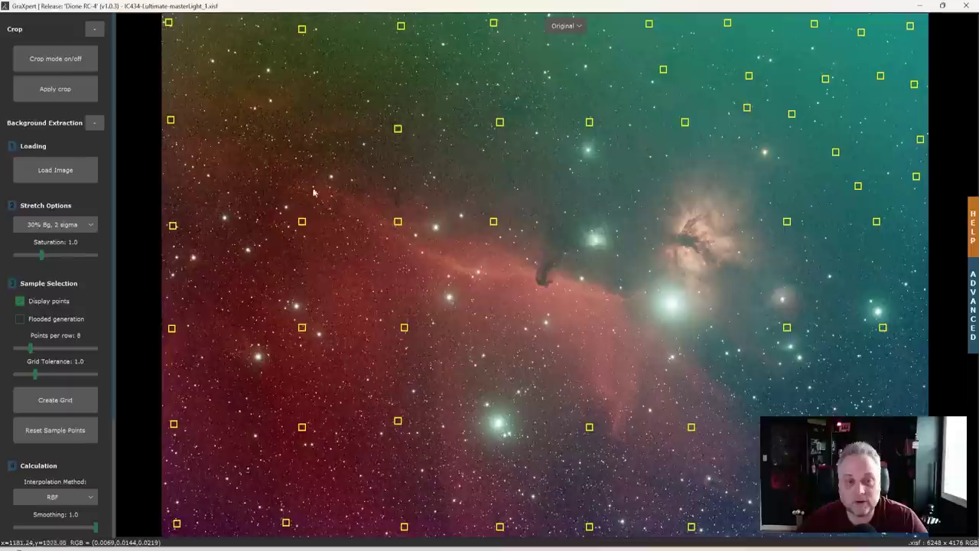
Step: Remove four sample points over nebulosity and add one along the bottom edge
right_click(302, 221)
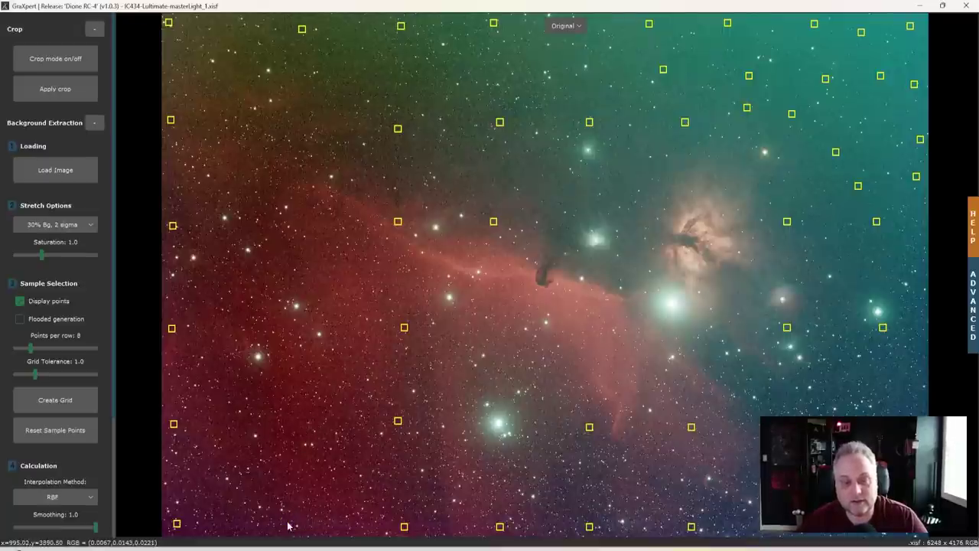
click(398, 130)
click(399, 222)
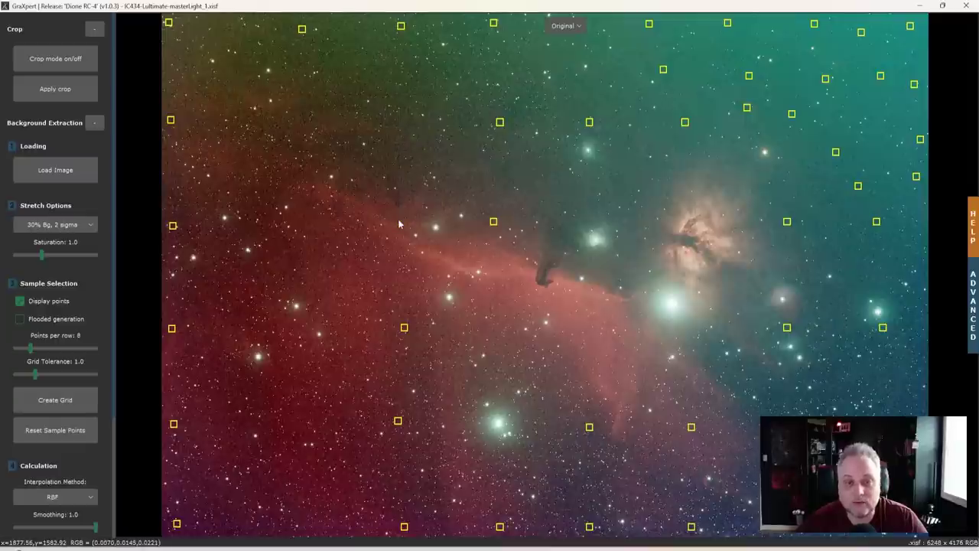
click(399, 421)
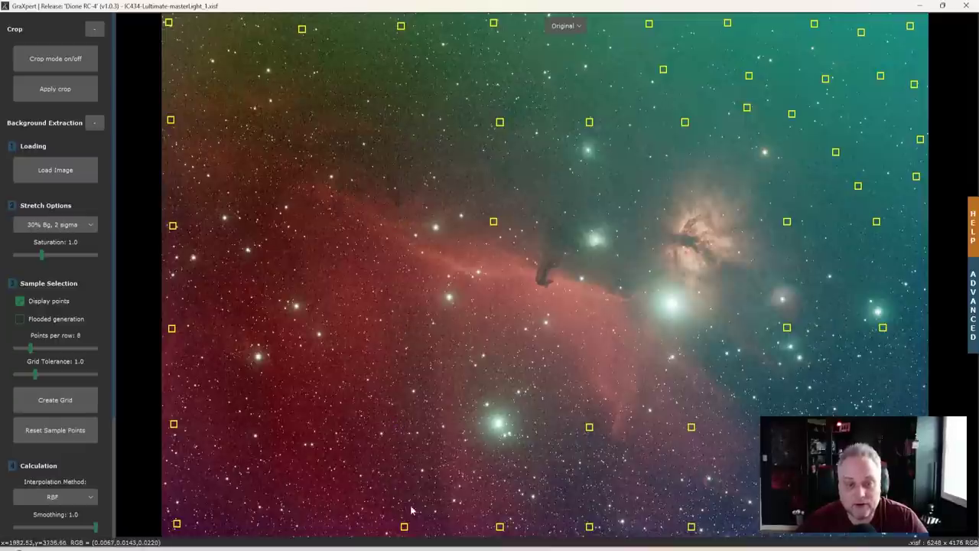
click(306, 529)
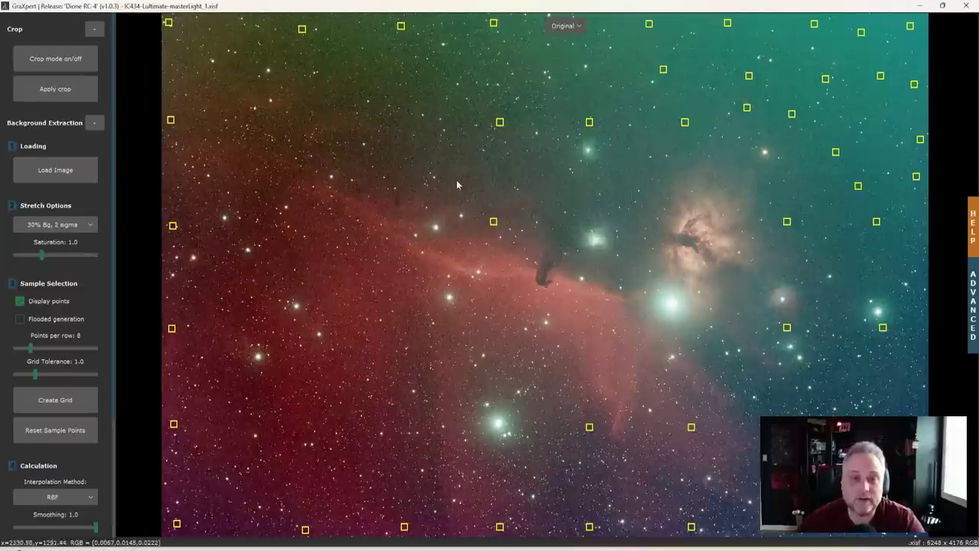
Step: Delete five sample points on nebulosity and nudge the point near the Flame up-right
right_click(500, 124)
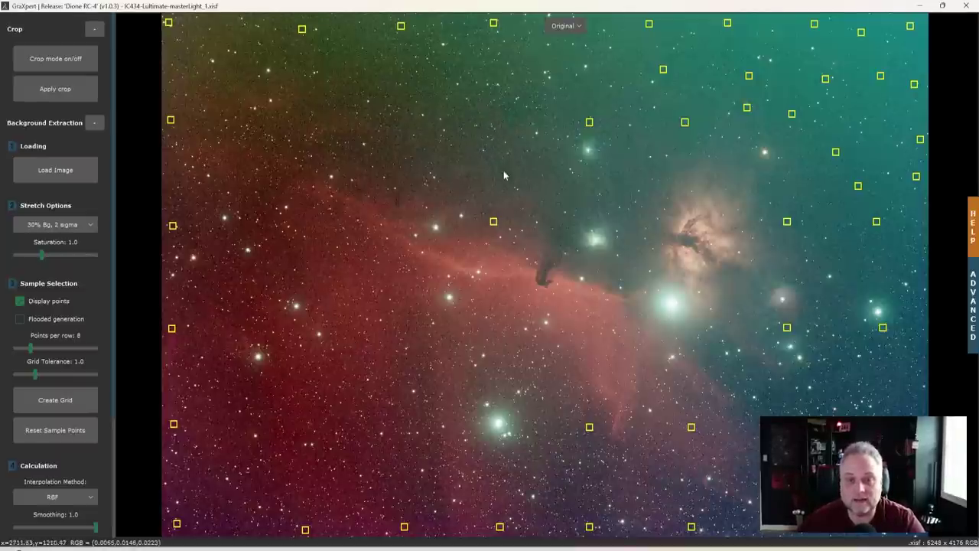
right_click(495, 222)
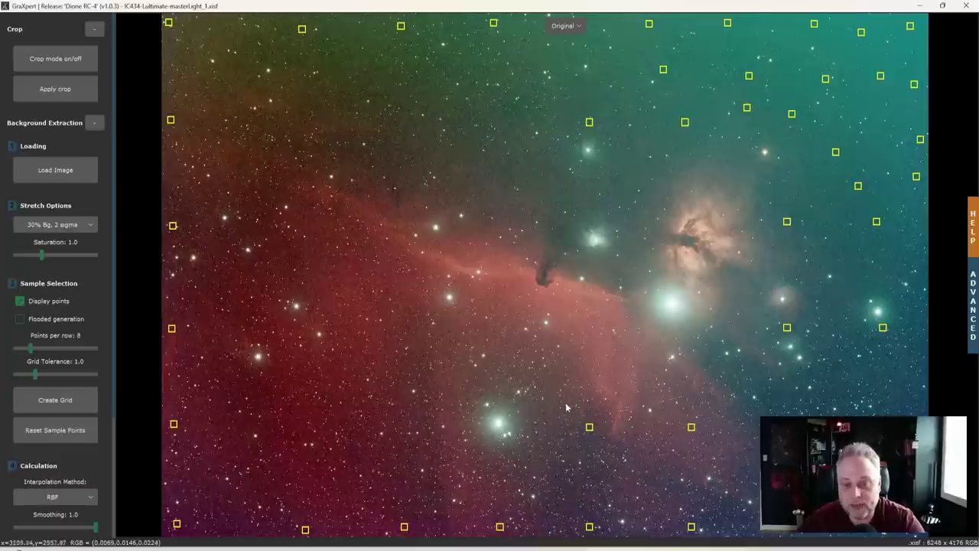
right_click(589, 428)
right_click(691, 428)
right_click(787, 328)
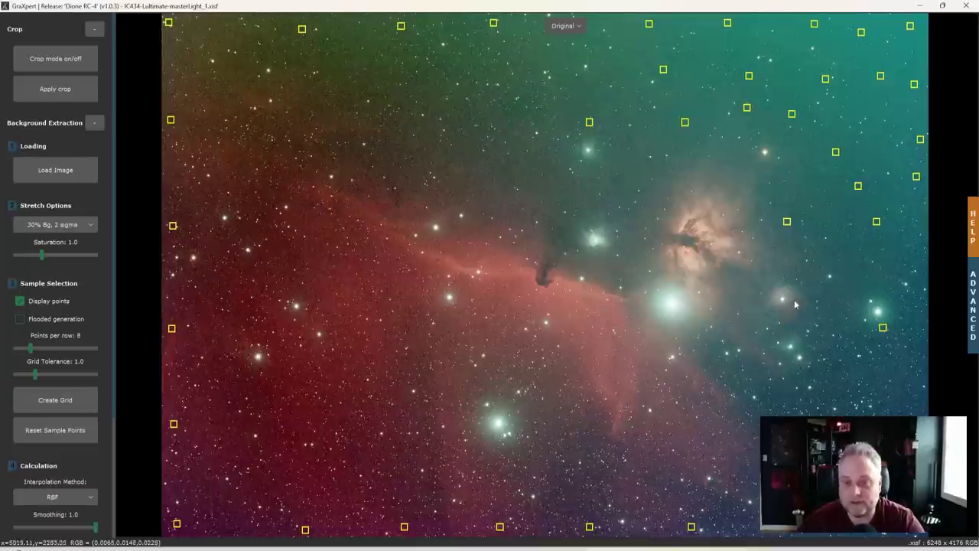
mouse_move(788, 223)
mouse_down()
mouse_move(807, 217)
mouse_move(799, 213)
mouse_up()
drag(589, 122, 615, 119)
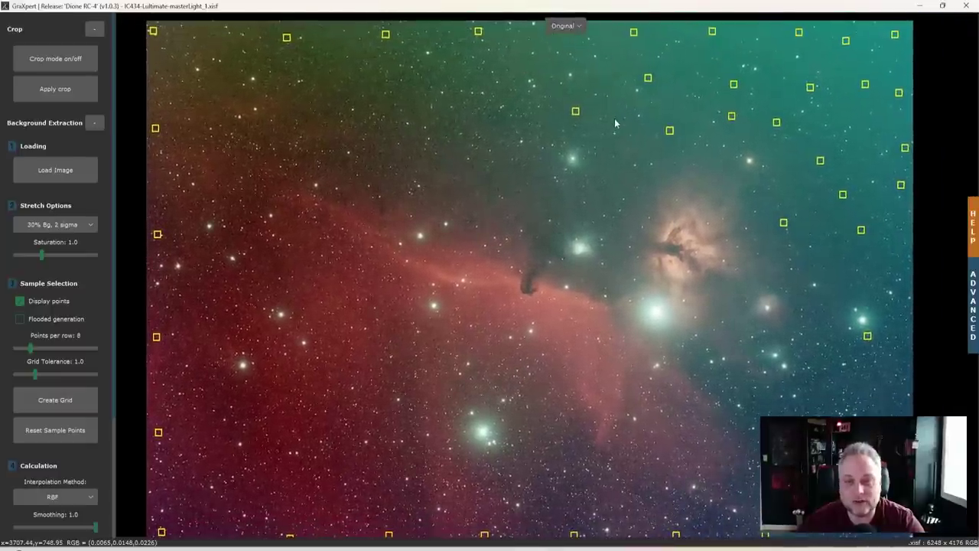
Step: Add a top-row sample point and shift two neighbouring top-row points onto background sky
scroll(597, 235, up, 1)
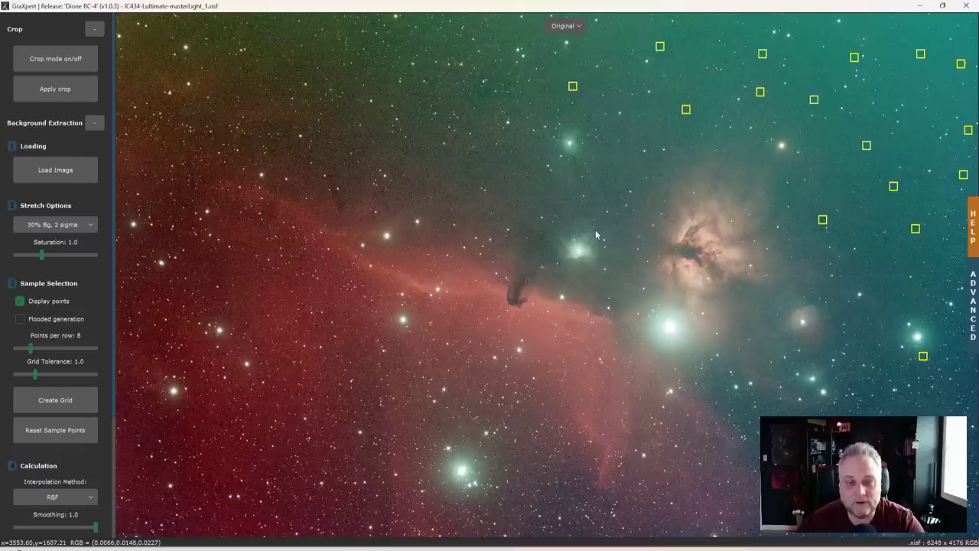
scroll(596, 235, down, 2)
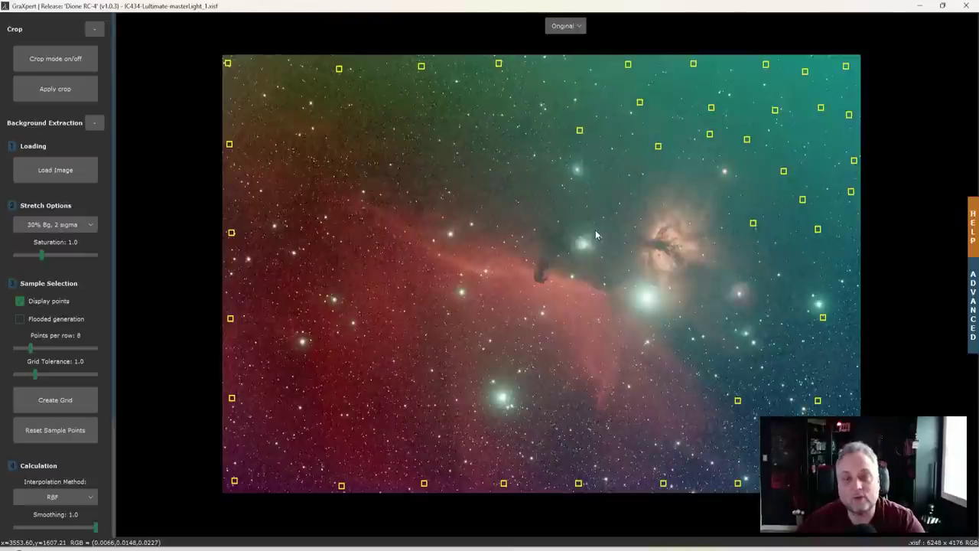
scroll(597, 235, down, 2)
scroll(597, 235, up, 3)
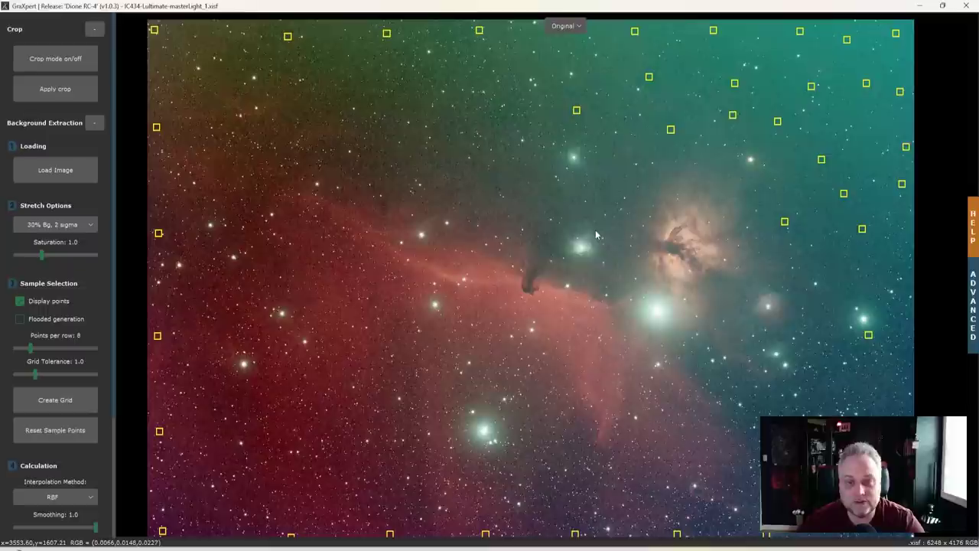
scroll(597, 235, down, 1)
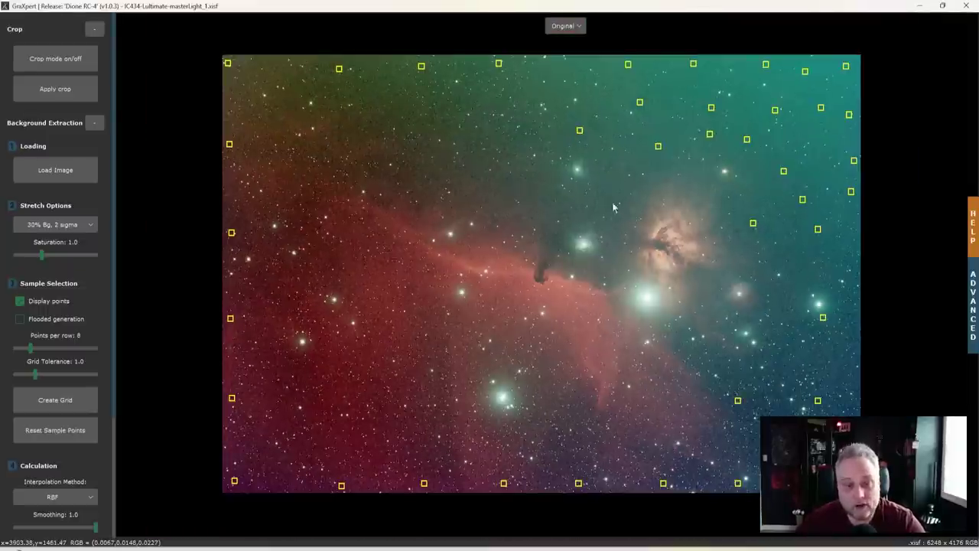
click(281, 63)
drag(342, 74, 344, 68)
drag(422, 69, 414, 68)
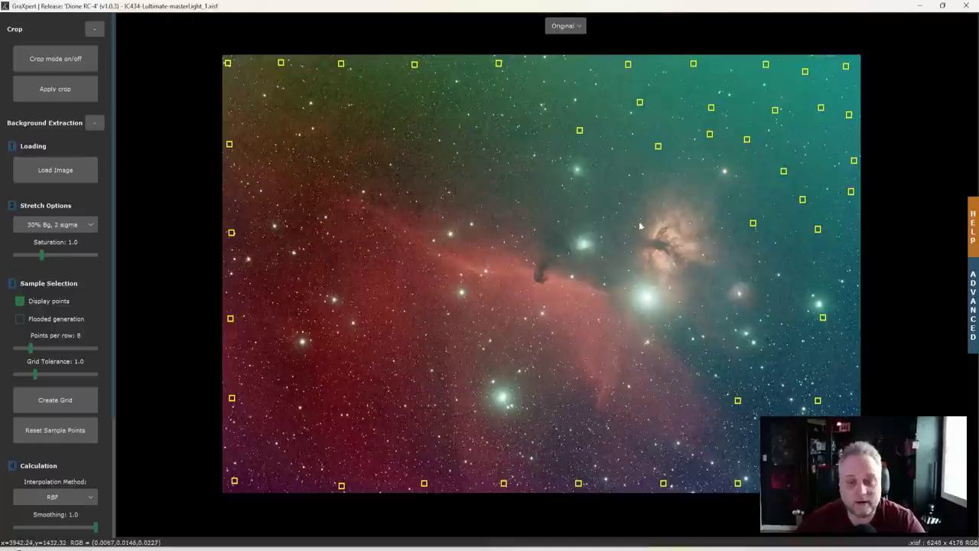
Step: Reposition right-side sample points and add a new one on the teal right edge
drag(738, 401, 752, 397)
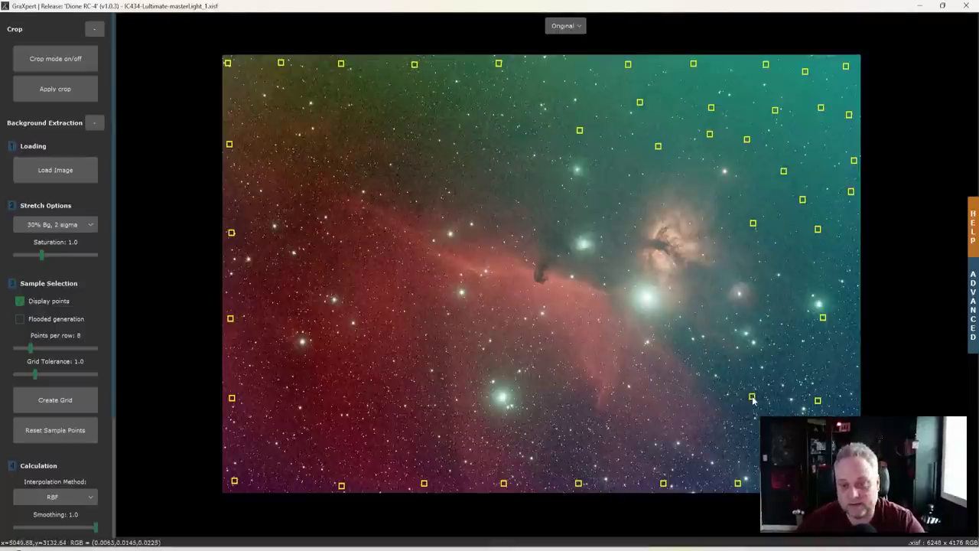
drag(824, 317, 829, 335)
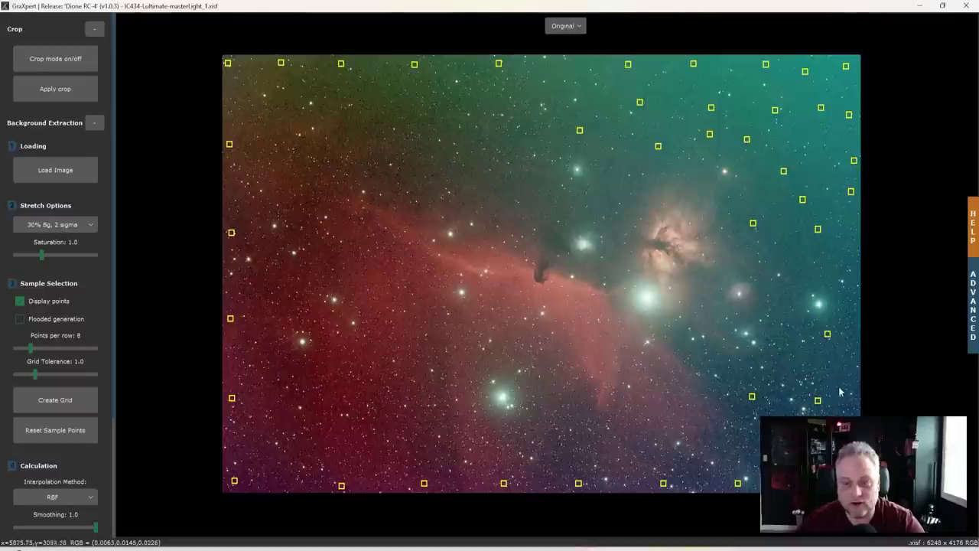
click(848, 251)
drag(754, 223, 758, 225)
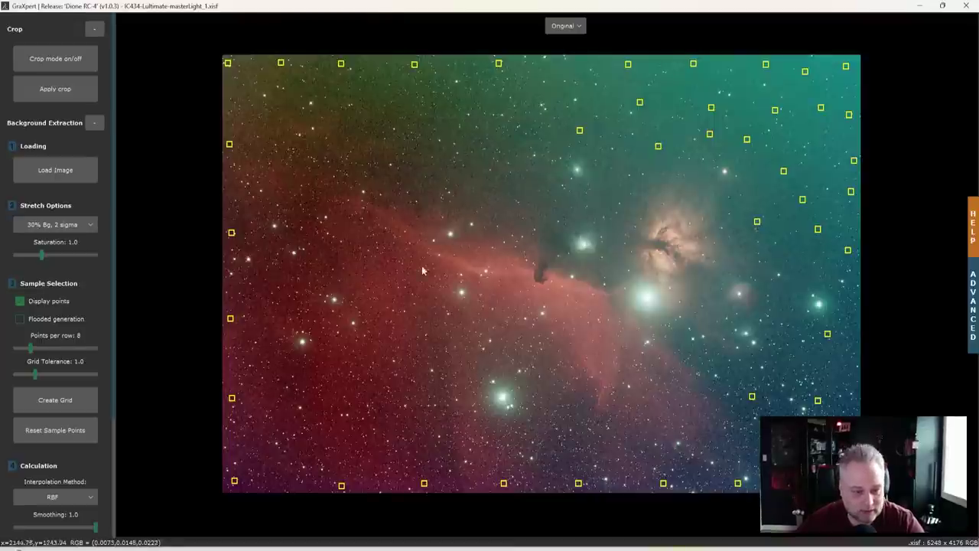
scroll(87, 336, down, 5)
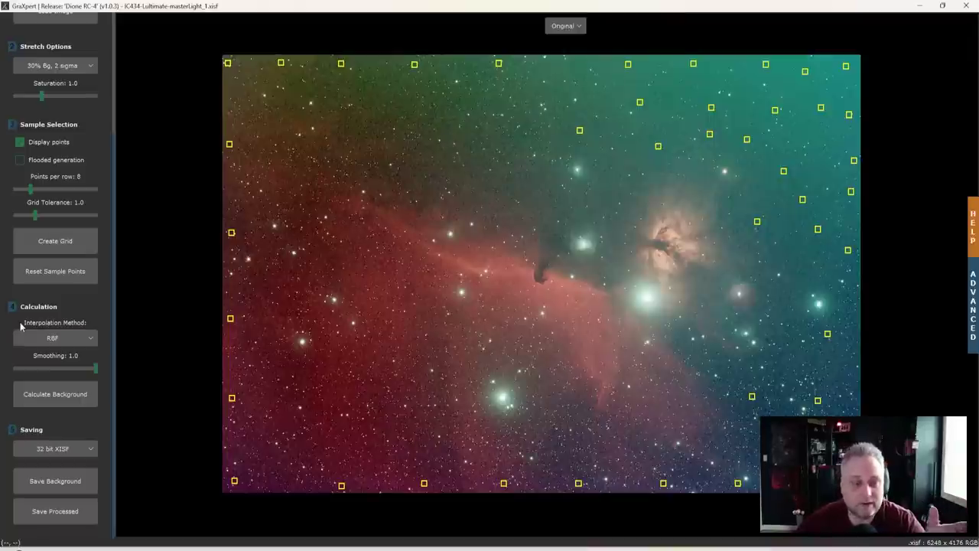
Step: Change the Calculation interpolation method from RBF to Splines
click(80, 341)
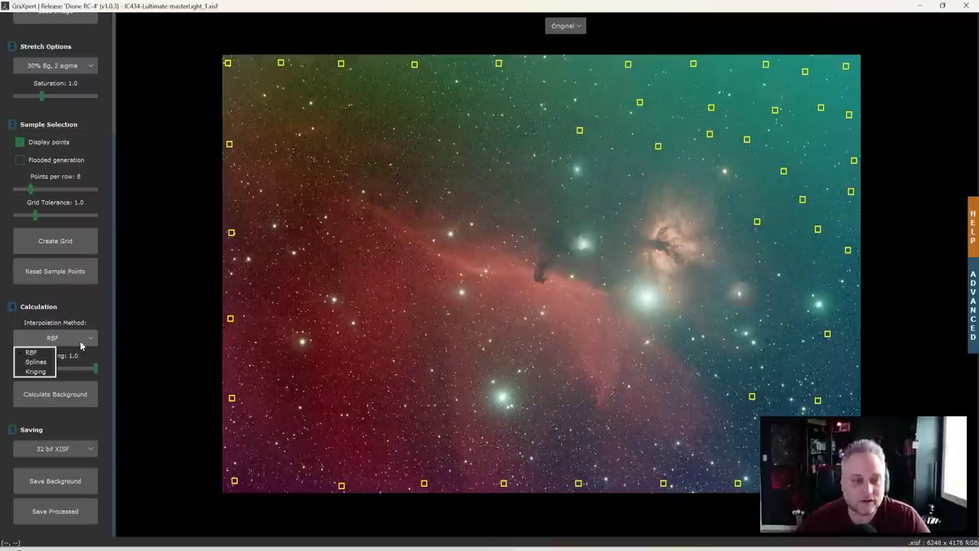
click(36, 362)
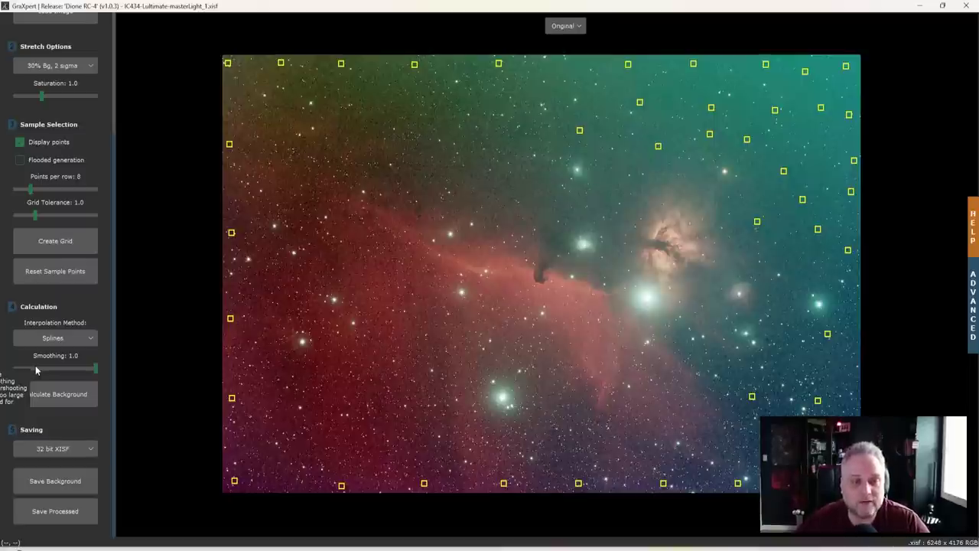
Step: Try Kriging as the interpolation method, then switch back to RBF
click(43, 338)
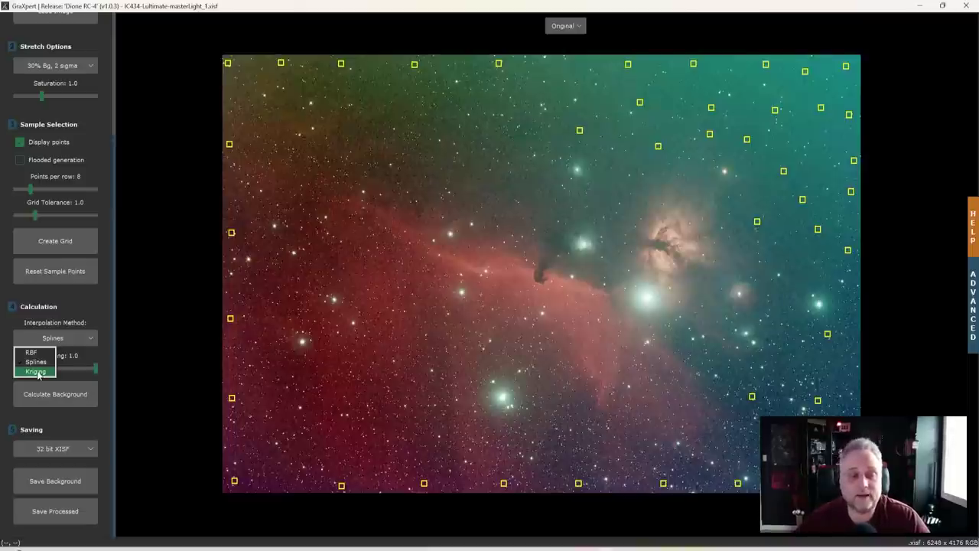
click(36, 371)
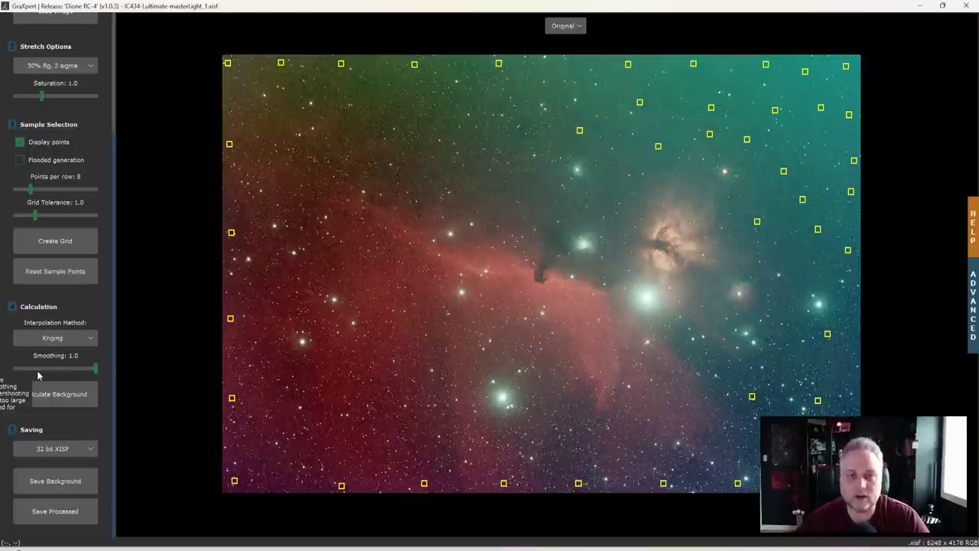
click(38, 341)
click(32, 352)
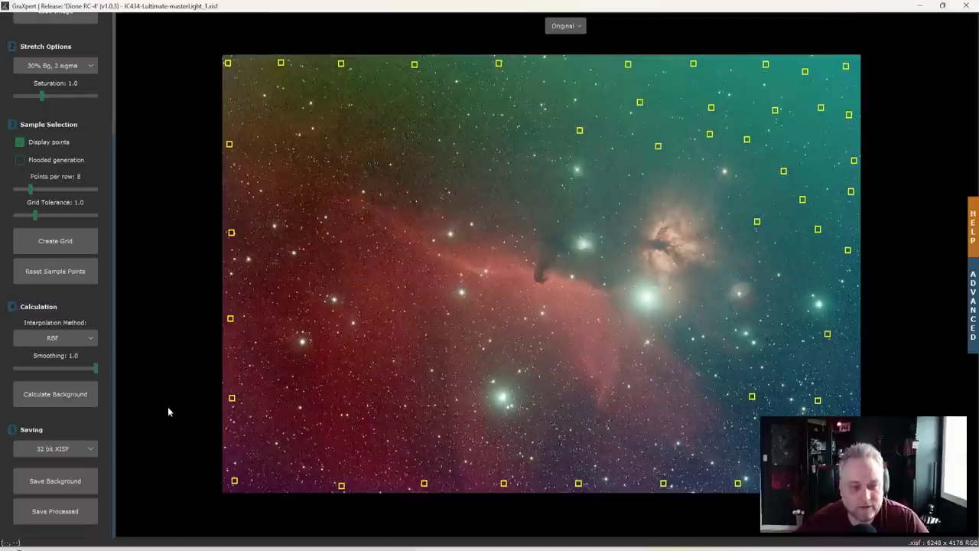
Step: Calculate the RBF background model and subtract it from the nebula image
click(82, 396)
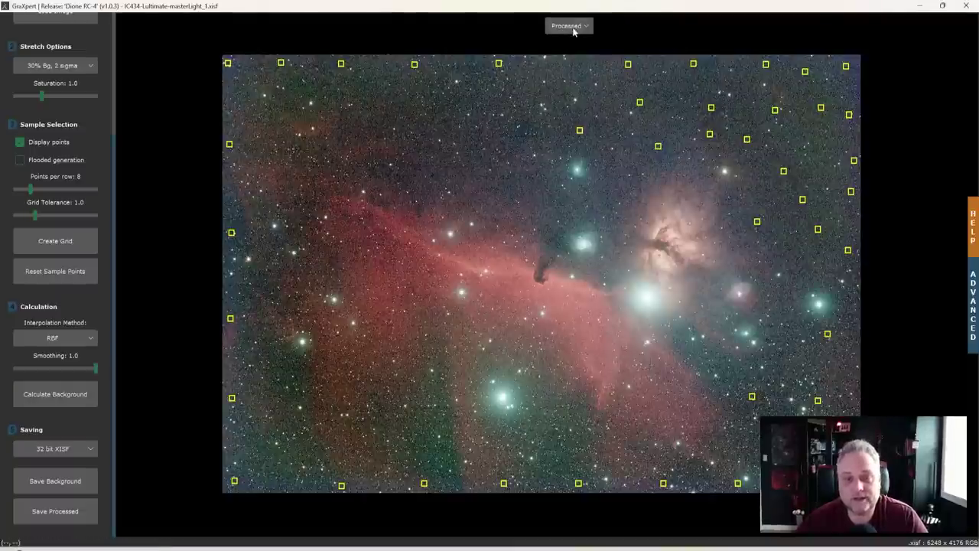
scroll(587, 130, up, 1)
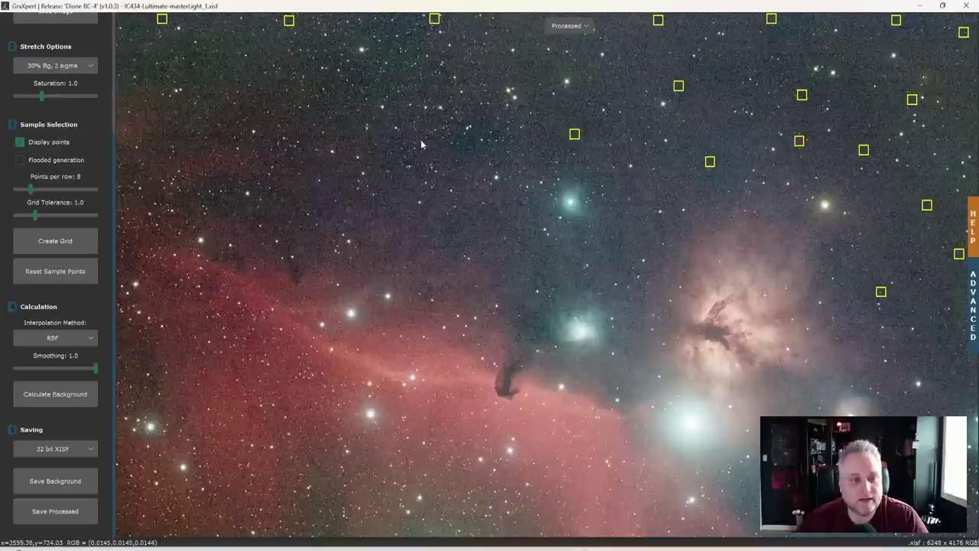
scroll(421, 144, down, 1)
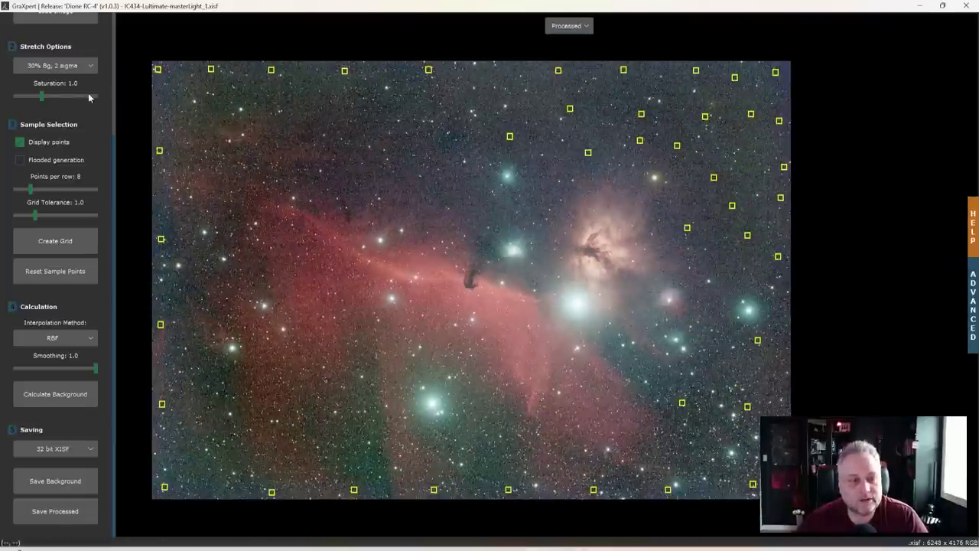
Step: Try the 10% Bg, 3 sigma stretch preset, then settle on 15% Bg, 3 sigma
scroll(81, 98, up, 5)
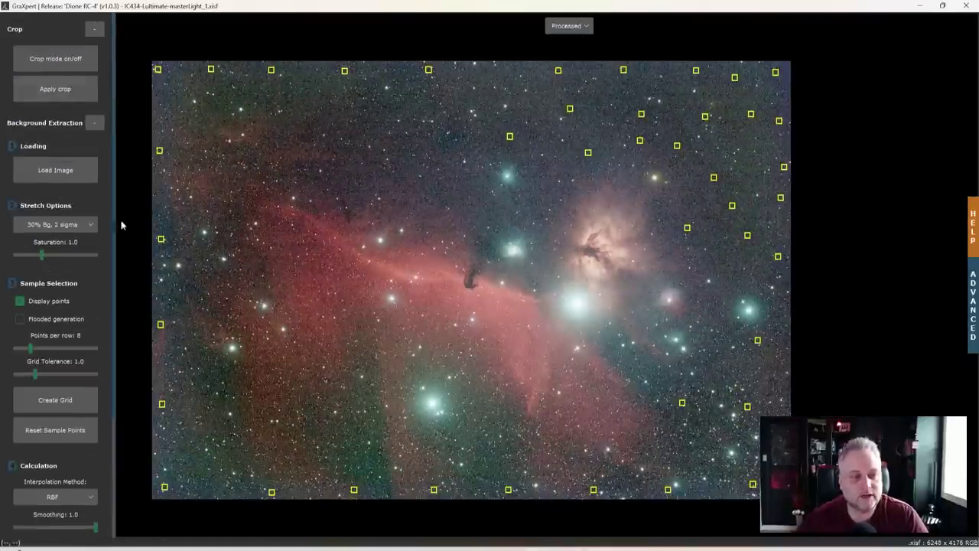
click(87, 231)
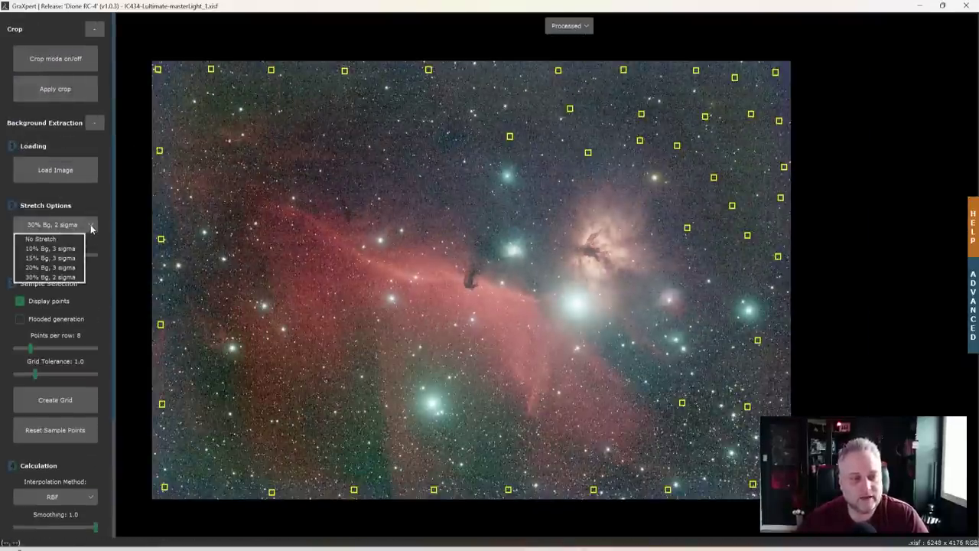
click(62, 250)
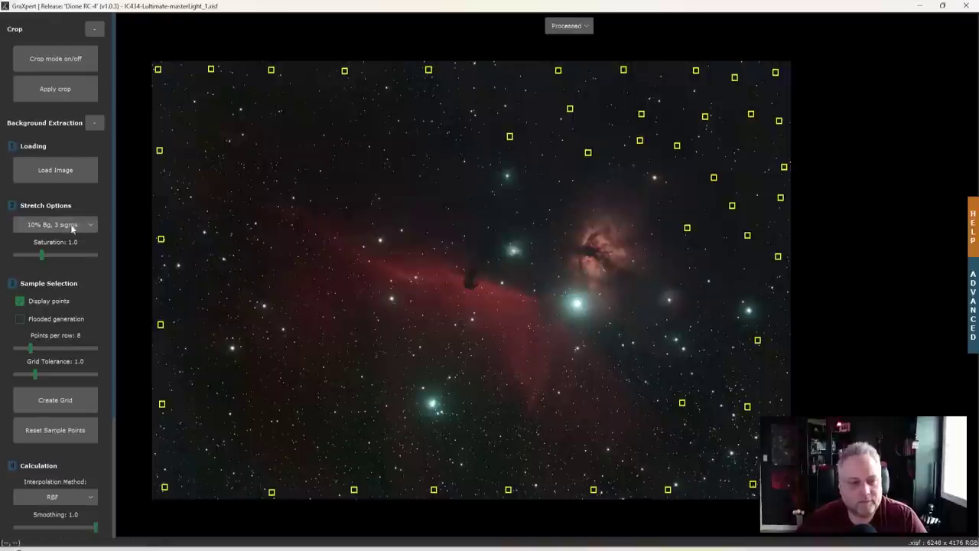
click(72, 226)
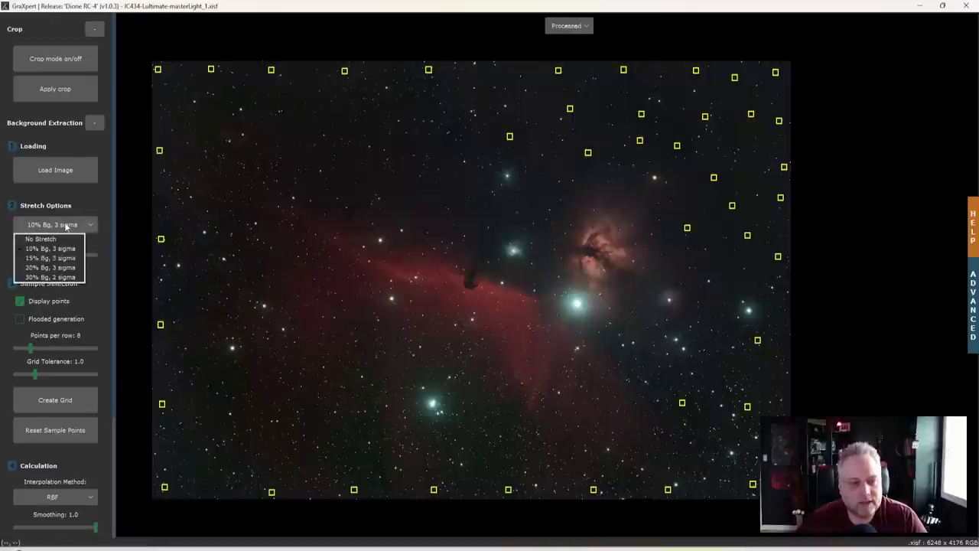
click(62, 260)
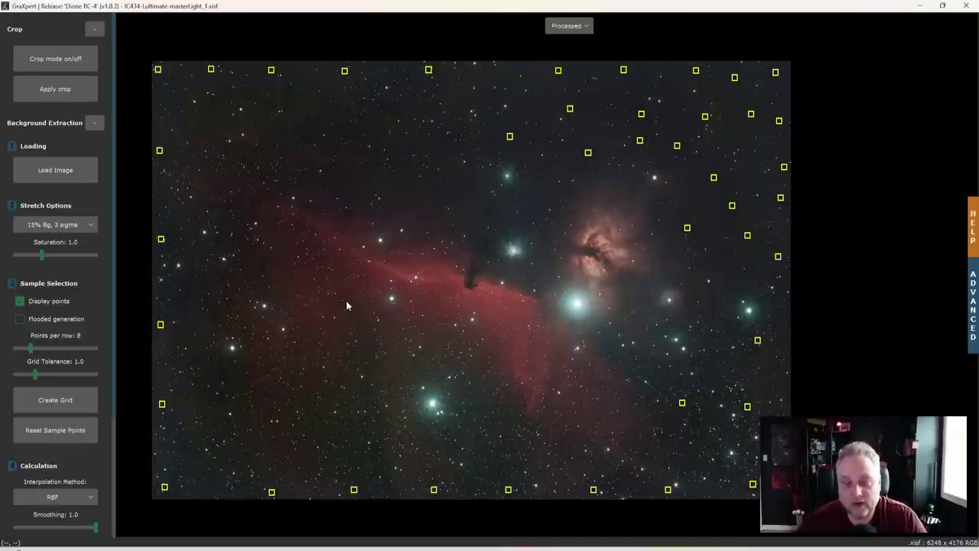
click(579, 28)
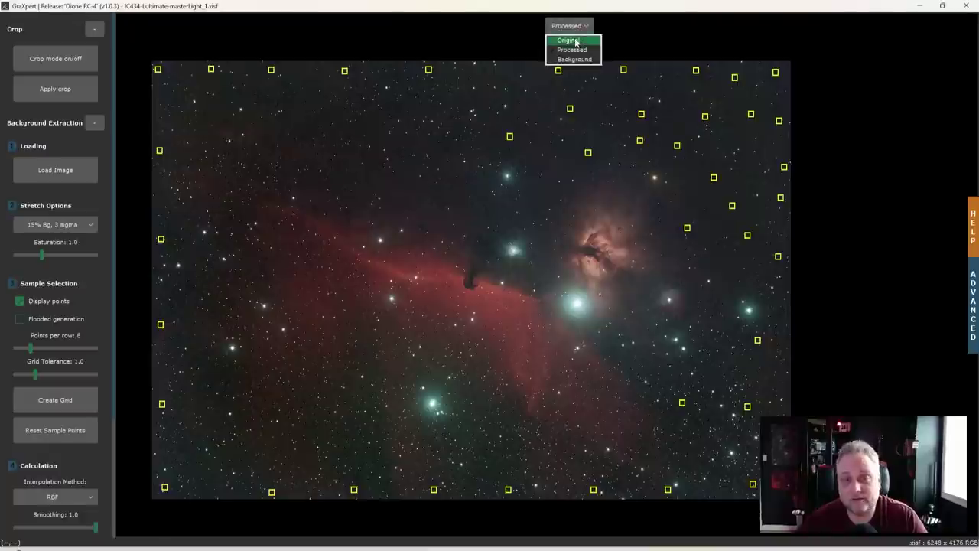
click(576, 41)
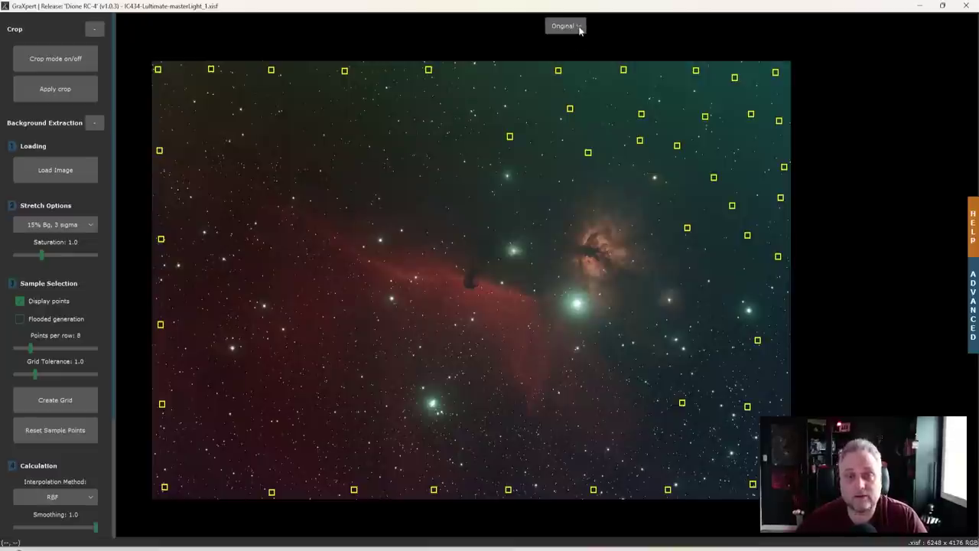
click(579, 27)
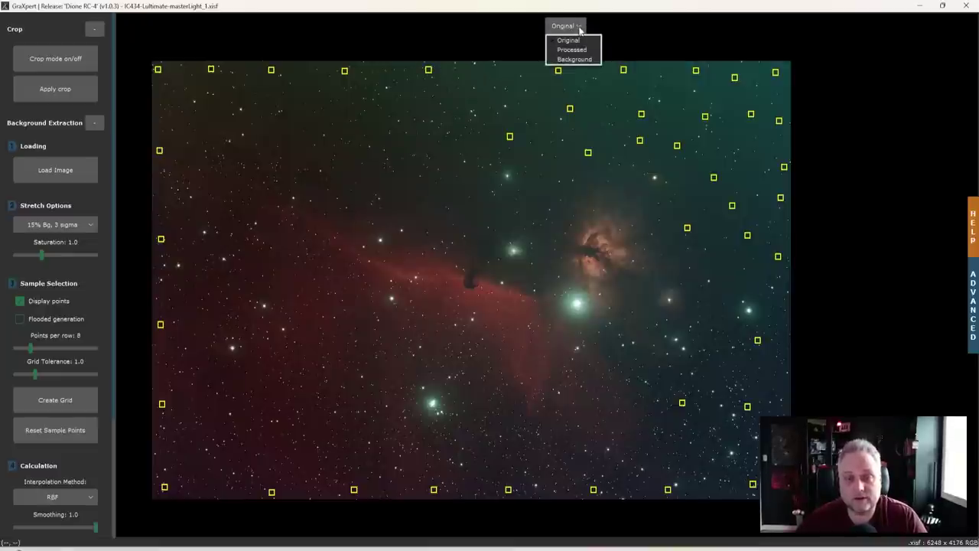
click(582, 50)
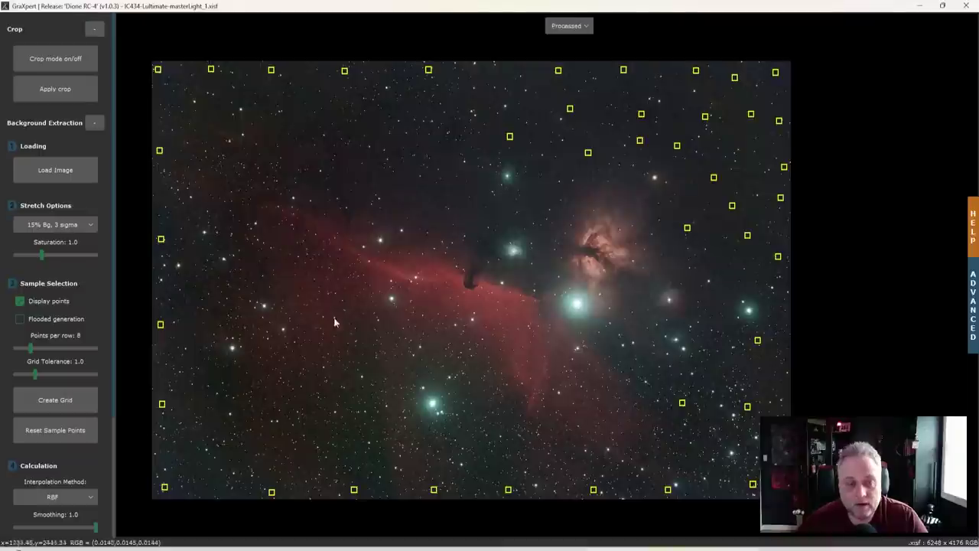
scroll(91, 280, down, 3)
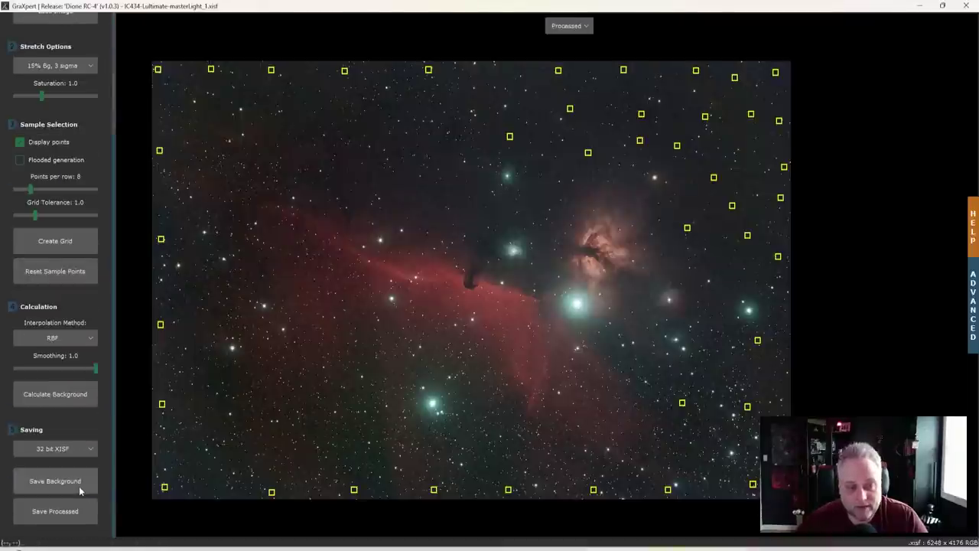
click(87, 450)
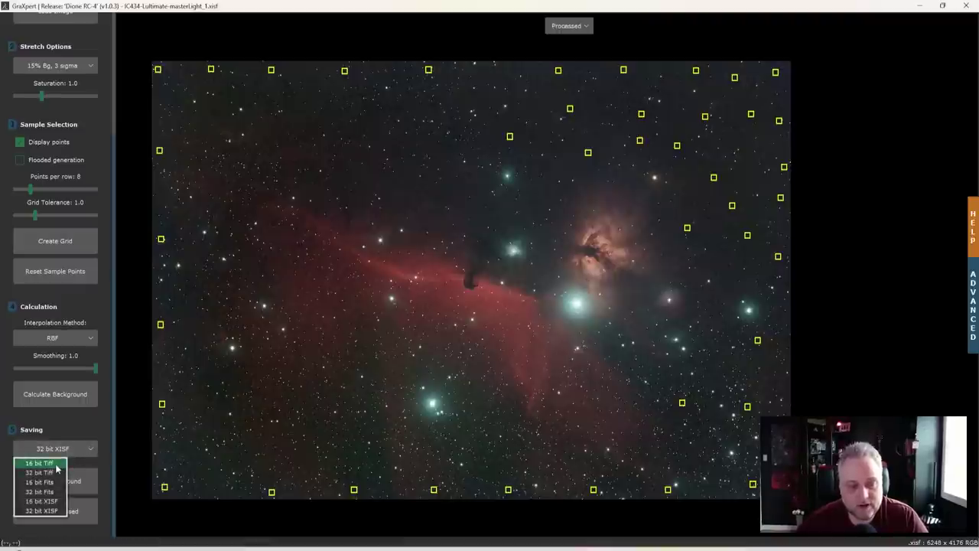
click(45, 510)
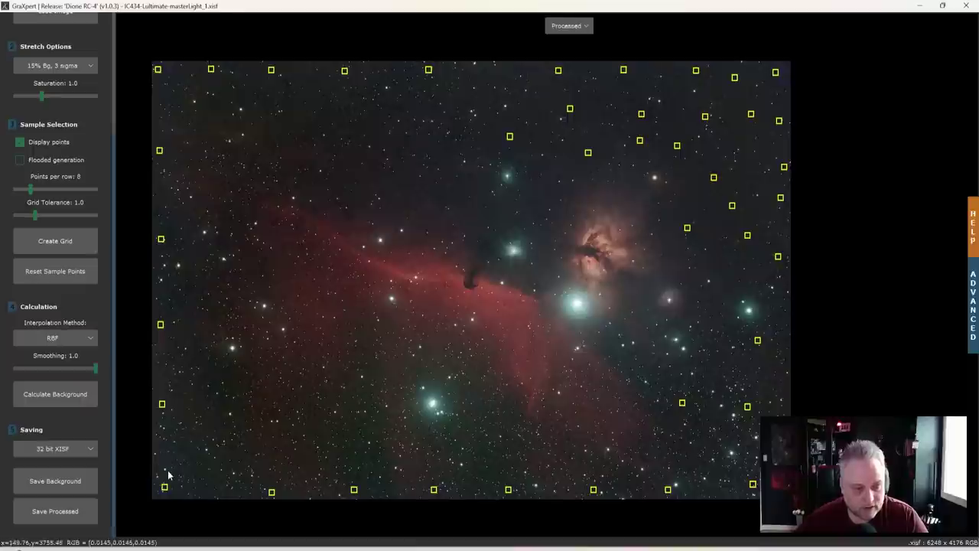
click(61, 516)
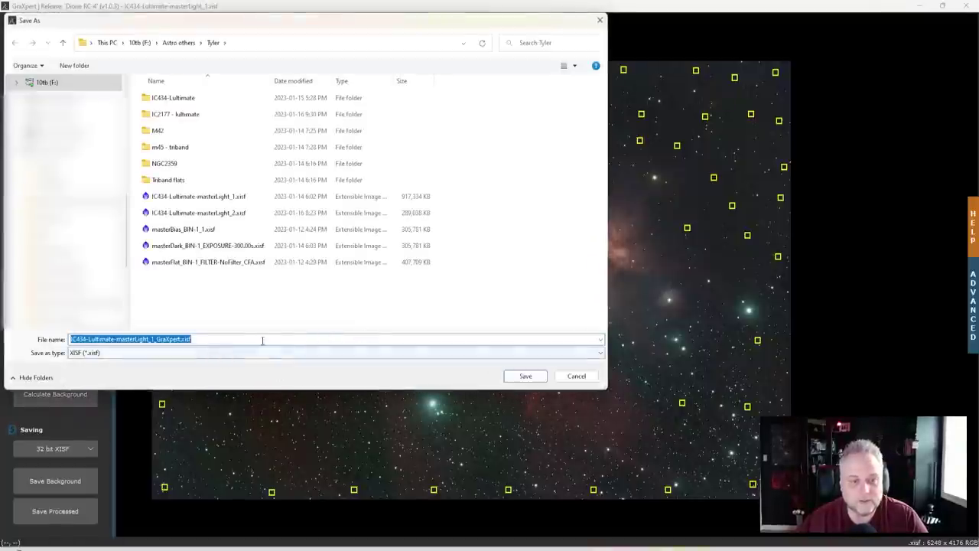
click(576, 376)
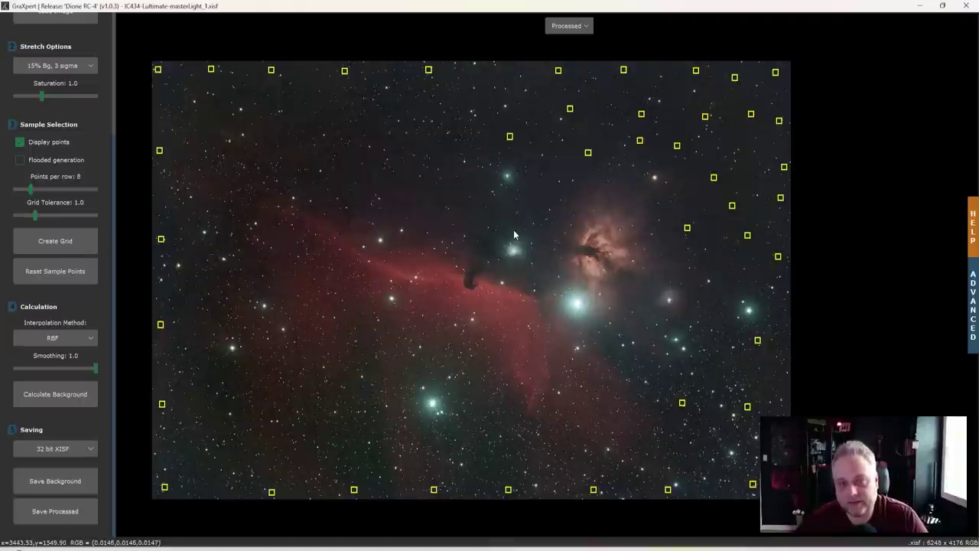
click(974, 238)
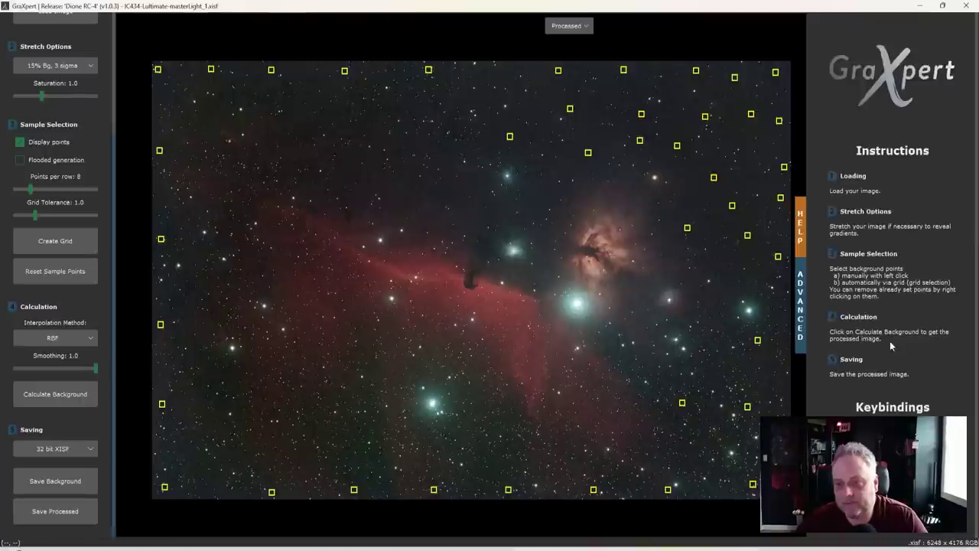
click(801, 222)
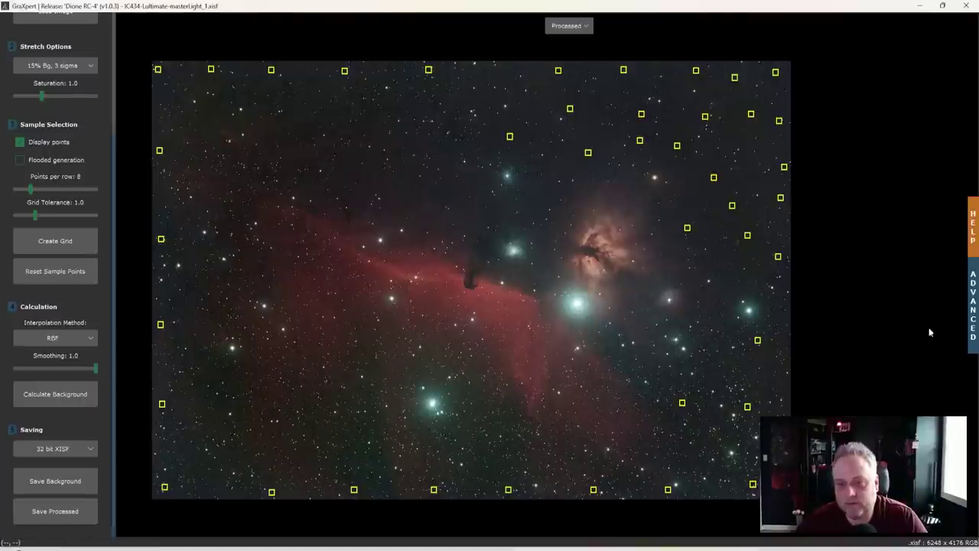
click(973, 326)
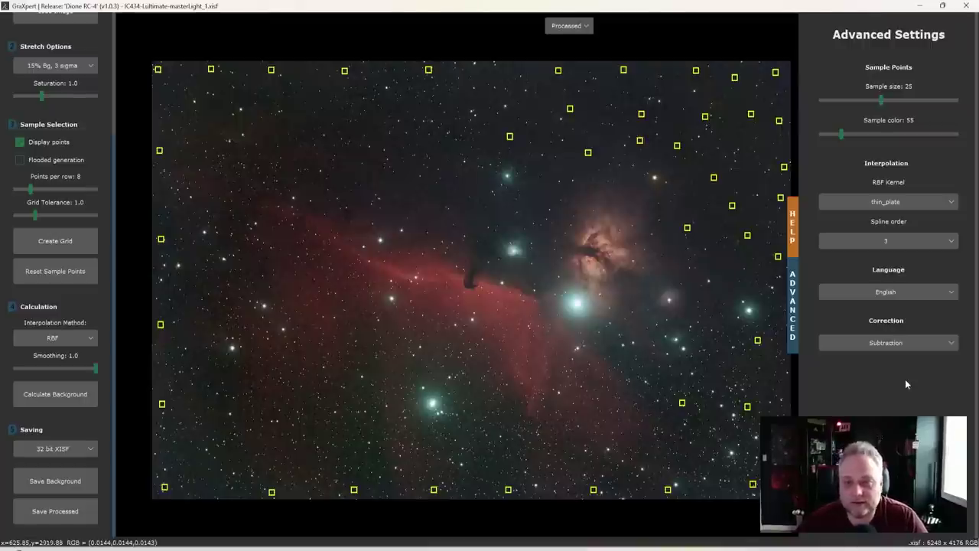
click(793, 290)
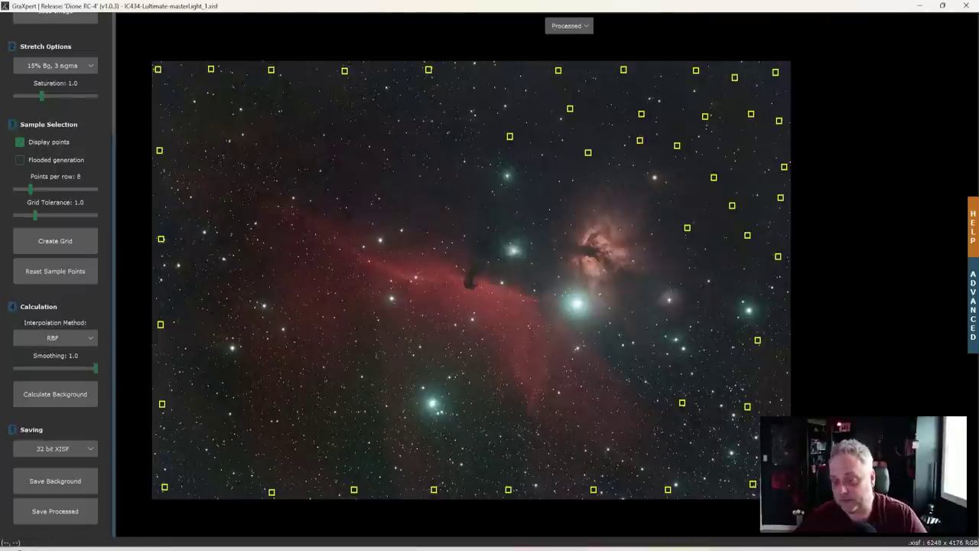
Step: Glance at the graxpert.com page in Chrome, then return to PixInsight's two Horsehead images
key(alt+Tab)
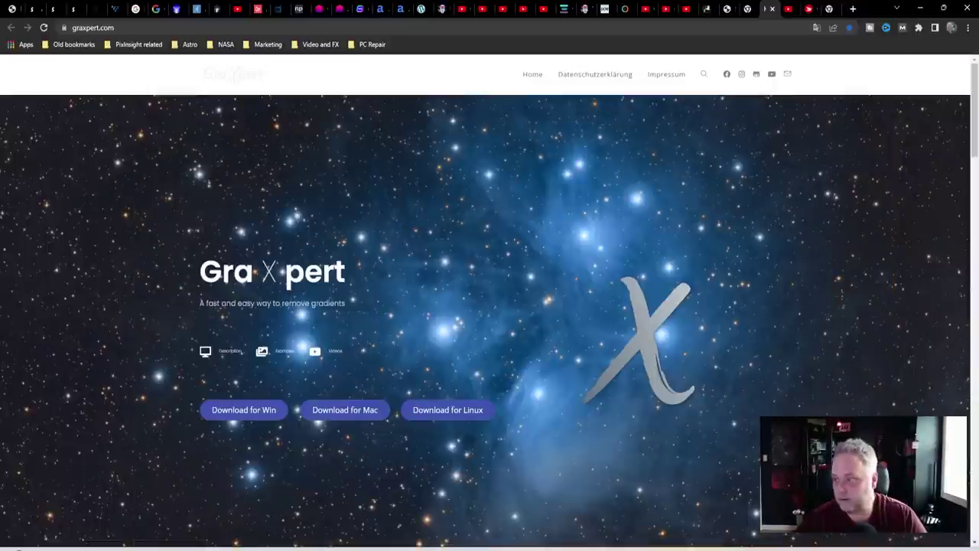
key(alt+Tab)
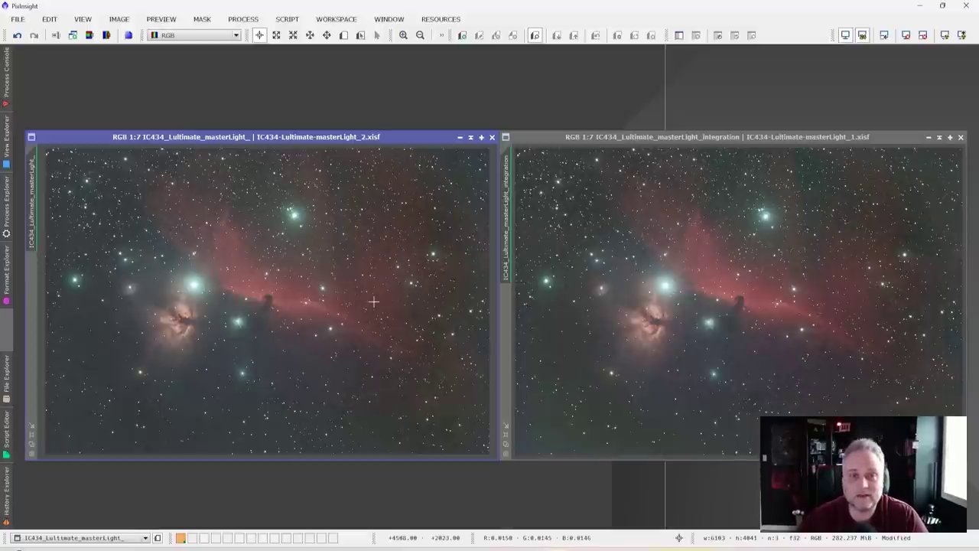
click(705, 263)
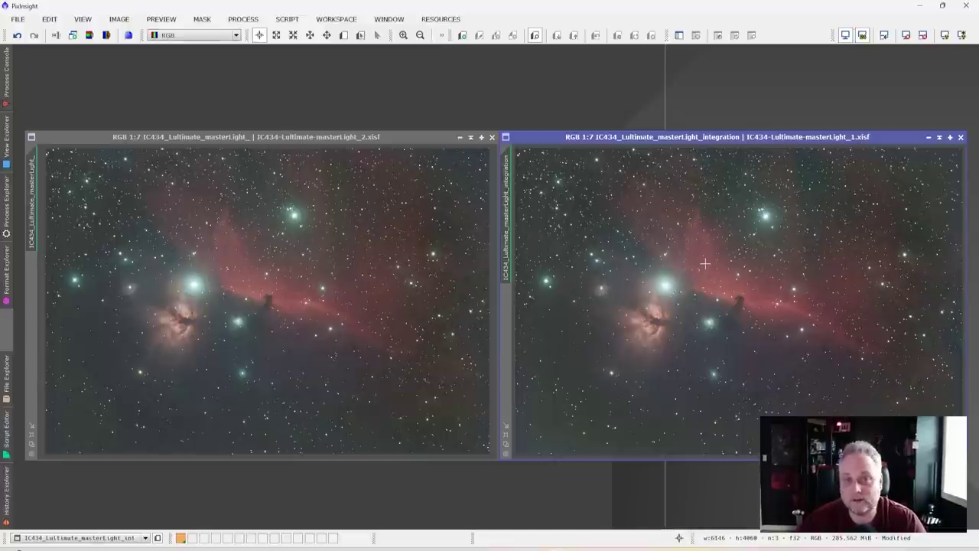
click(426, 232)
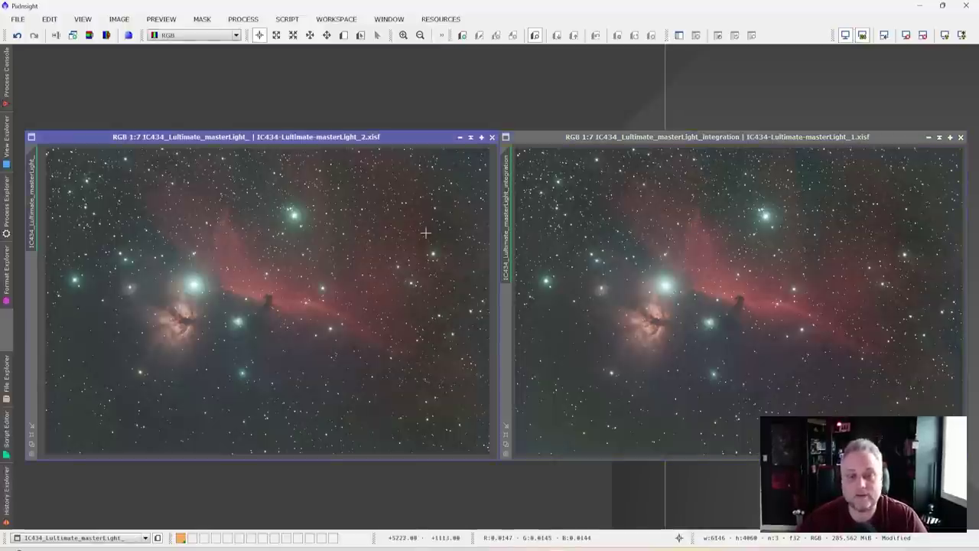